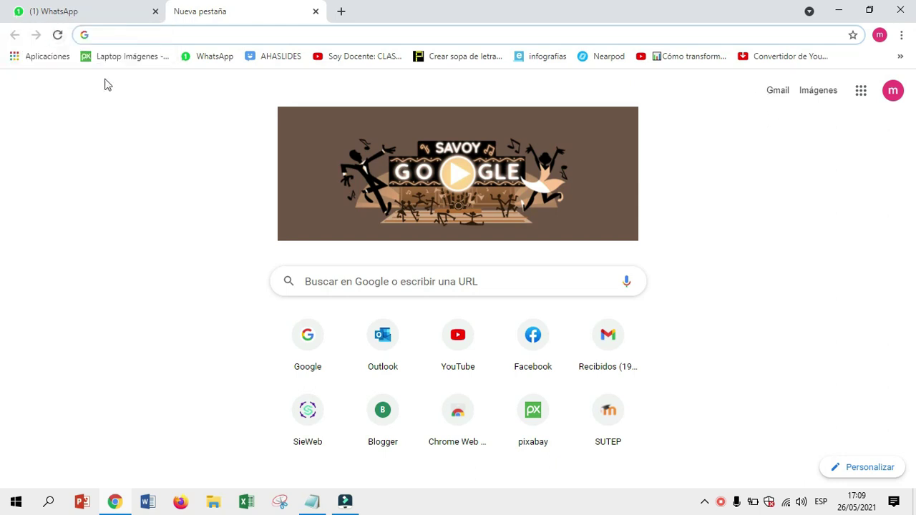
Open Gmail, launch the Pointofix annotation program from the desktop and return to the Gmail inbox in Chrome.
left_click(780, 96)
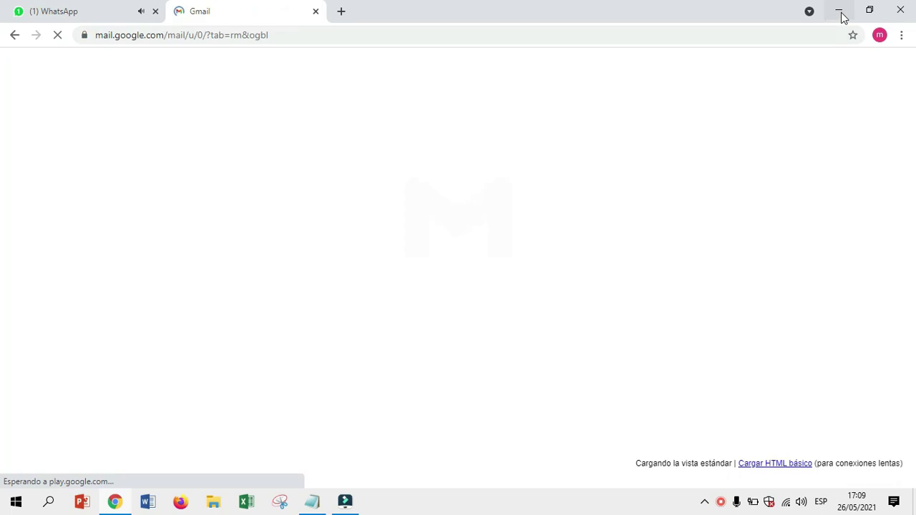
left_click(839, 10)
double_click(165, 338)
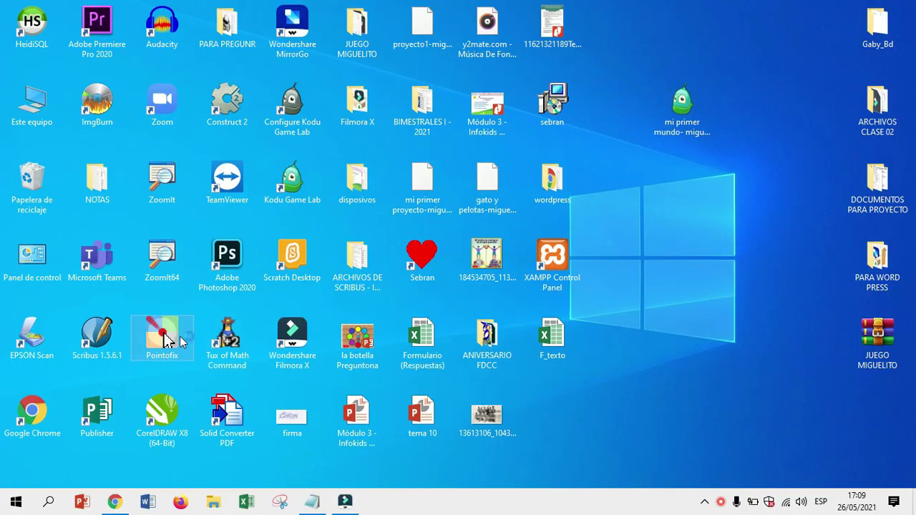
left_click(110, 503)
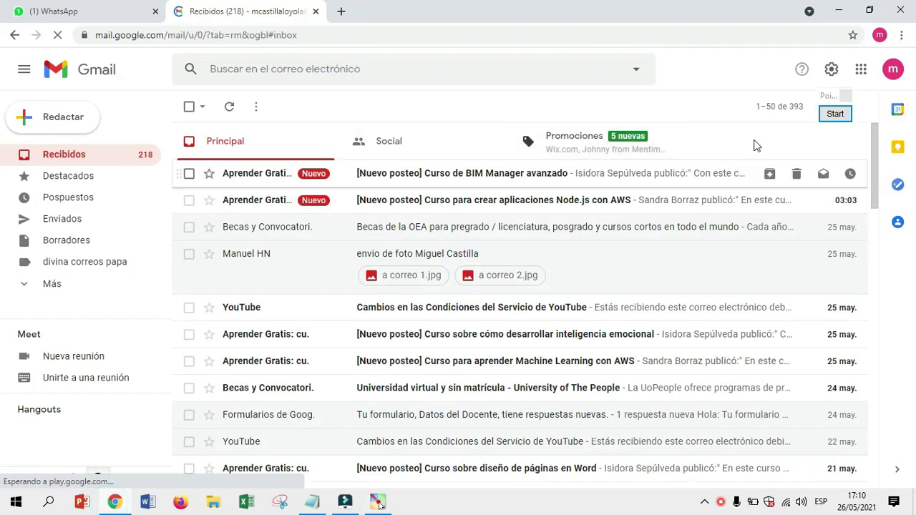
Open the Google account menu that lists the signed-in accounts.
left_click(891, 71)
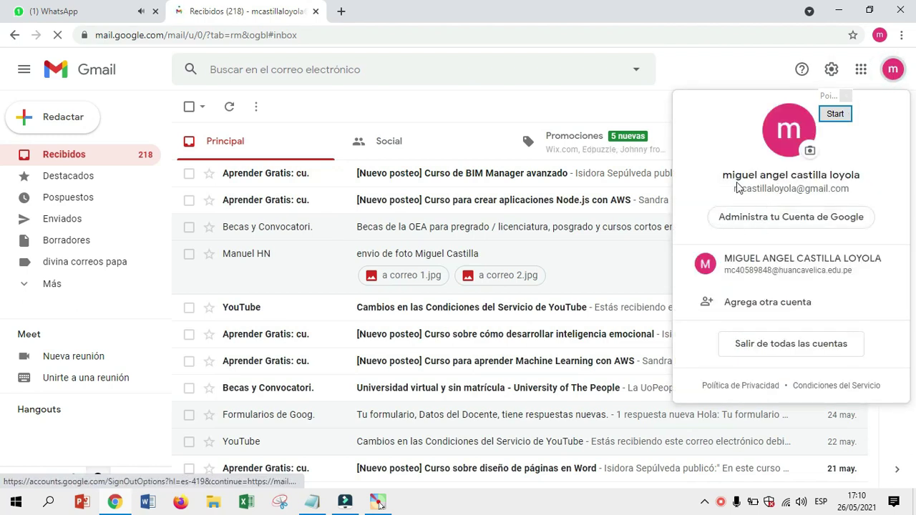
left_click(893, 69)
left_click(778, 109)
left_click(773, 113)
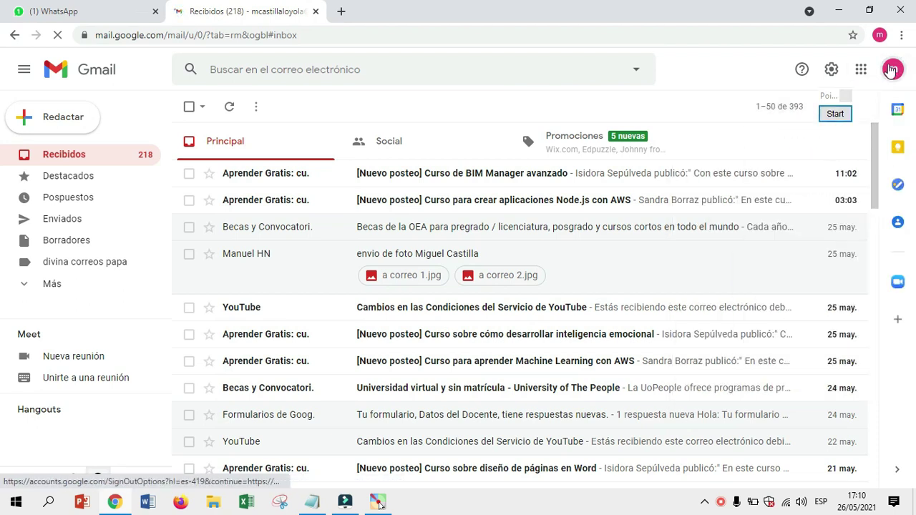
left_click(892, 69)
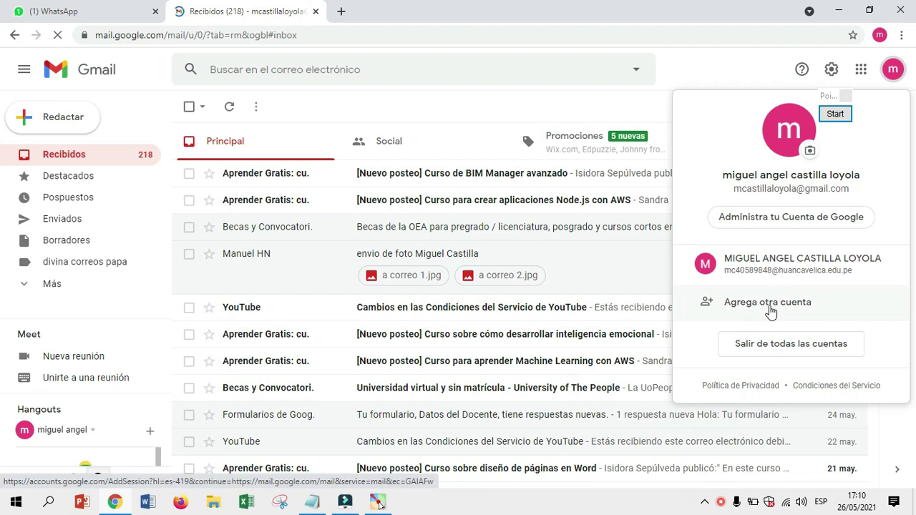
Mark up the page in red with Pointofix, circling Agrega otra cuenta freehand and boxing the profile picture, and end the annotation.
left_click(829, 99)
left_click_drag(581, 66, 581, 66)
left_click(574, 83)
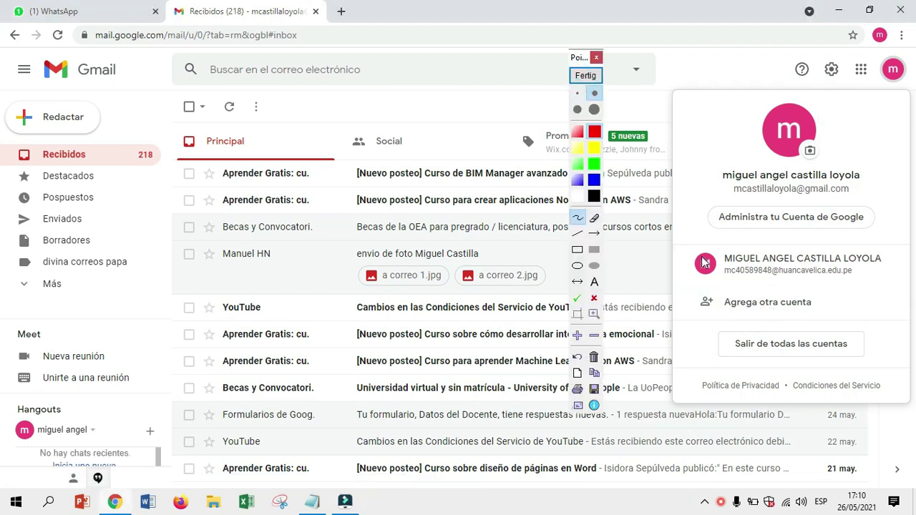
mouse_move(691, 296)
left_mouse_down()
mouse_move(763, 331)
mouse_move(834, 313)
mouse_move(787, 290)
mouse_move(700, 303)
left_mouse_up()
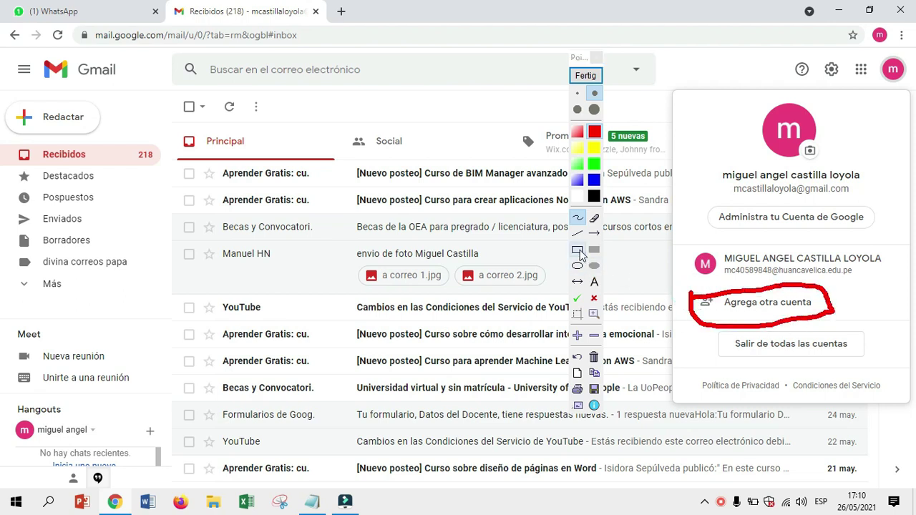
left_click(577, 249)
left_click_drag(872, 54, 914, 98)
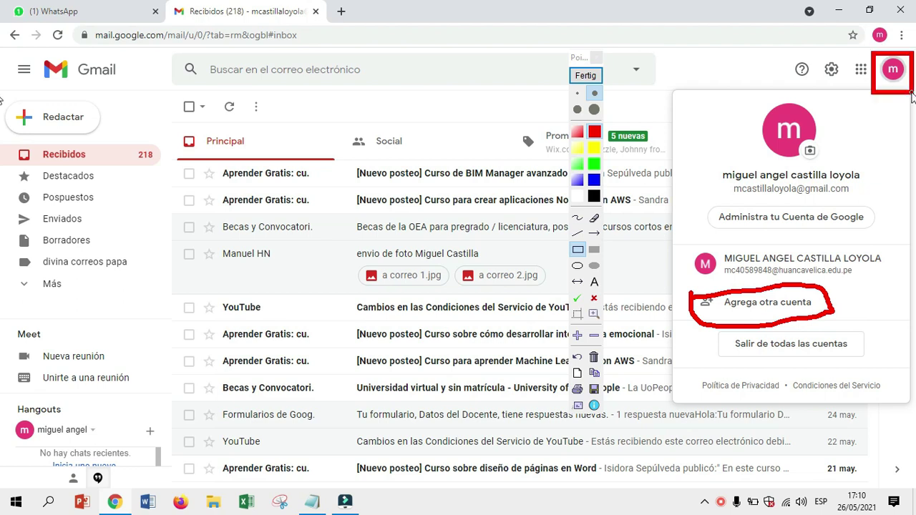
left_click(586, 75)
Start adding another Google account and move the annotation toolbar clear of the sign-in form.
left_click(757, 301)
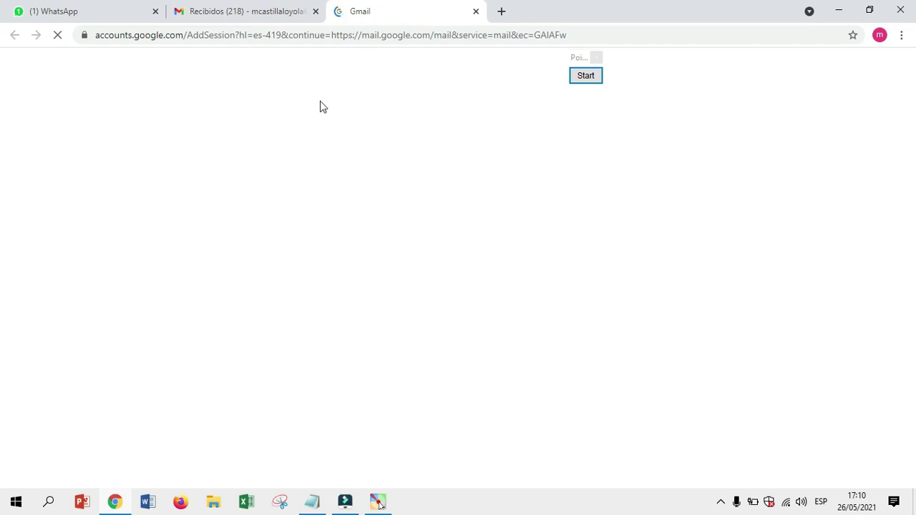
left_click_drag(575, 62, 846, 77)
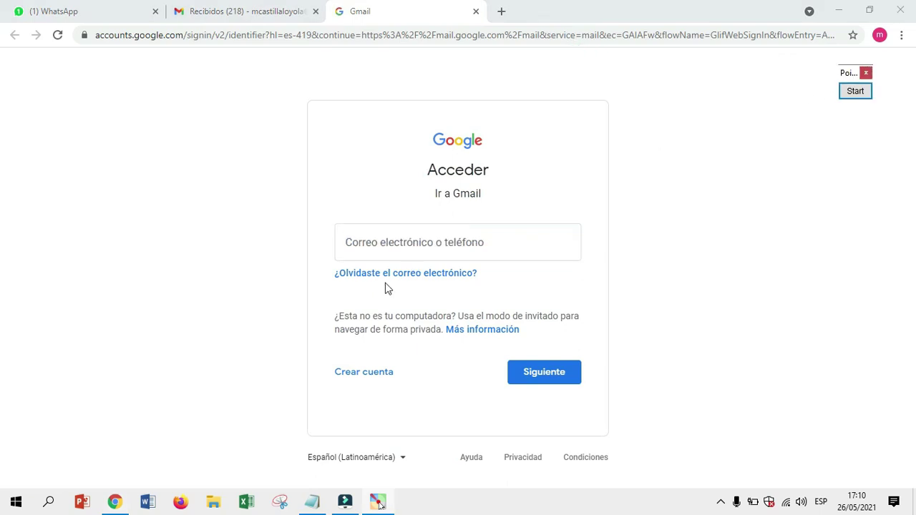
left_click(388, 247)
left_click(176, 262)
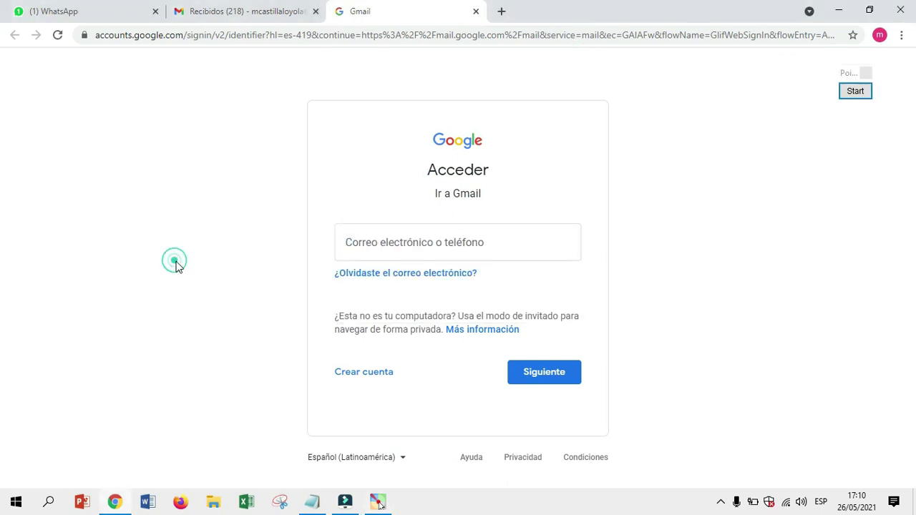
Copy the institutional email address from the Notepad note into the sign-in form's email field in Chrome.
left_click(312, 502)
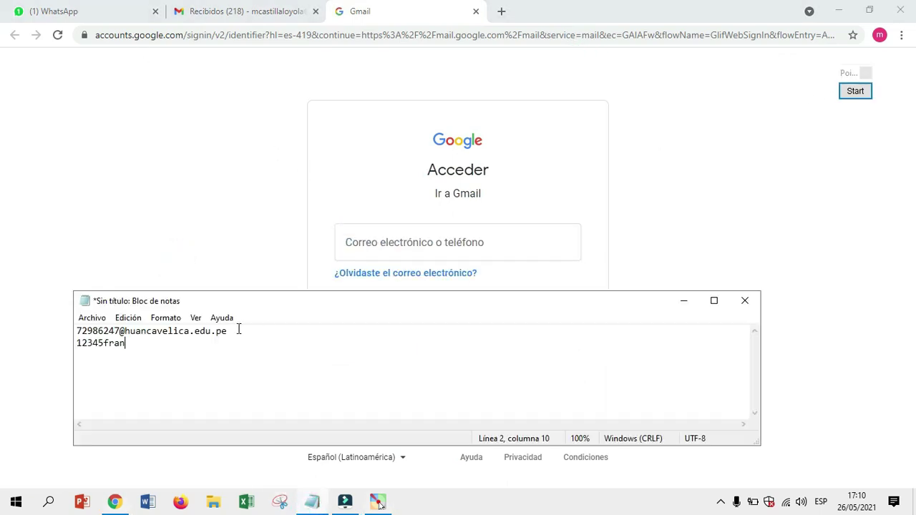
left_click_drag(224, 334, 77, 336)
key("ctrl+c")
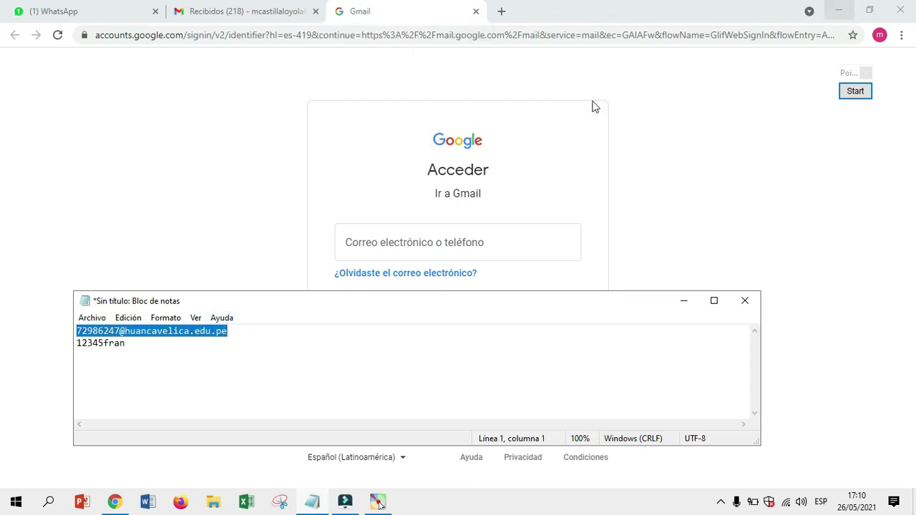
left_click(721, 224)
left_click(426, 242)
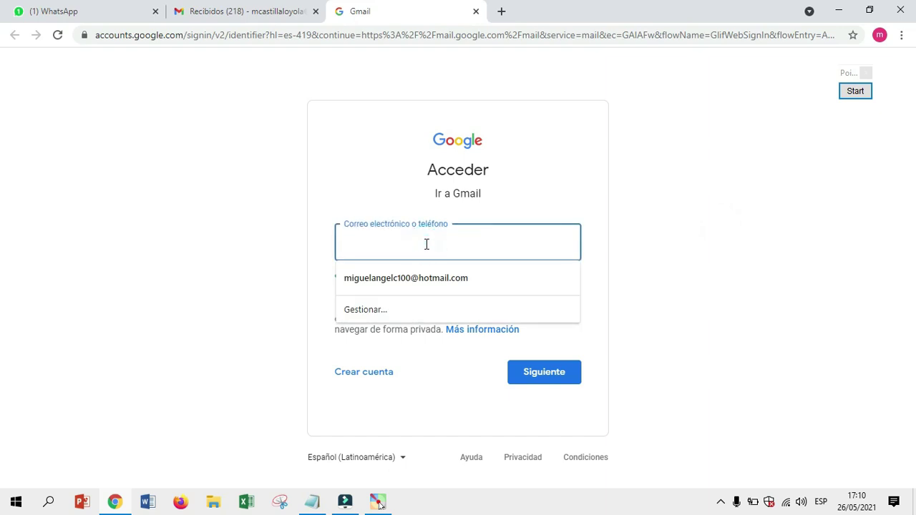
key("ctrl+v")
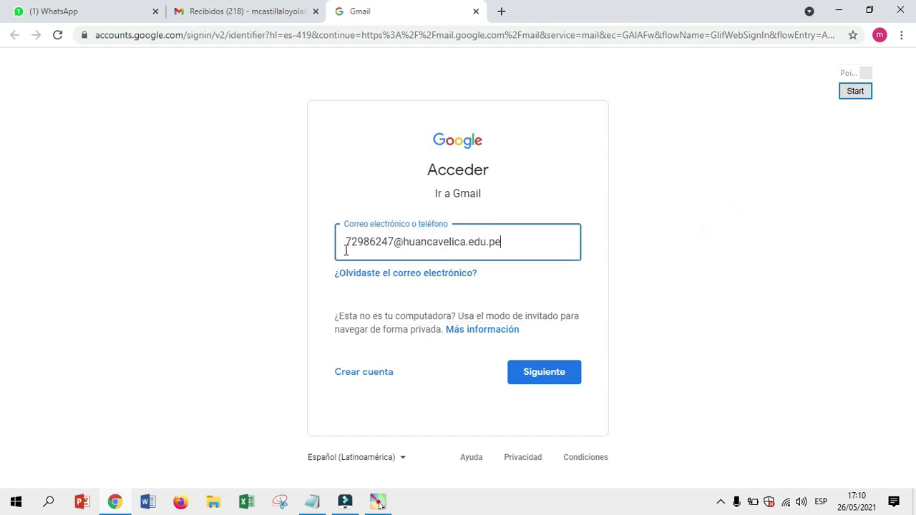
Draw red boxes around the username part and the domain part of the email address, and end the annotation.
left_click(855, 91)
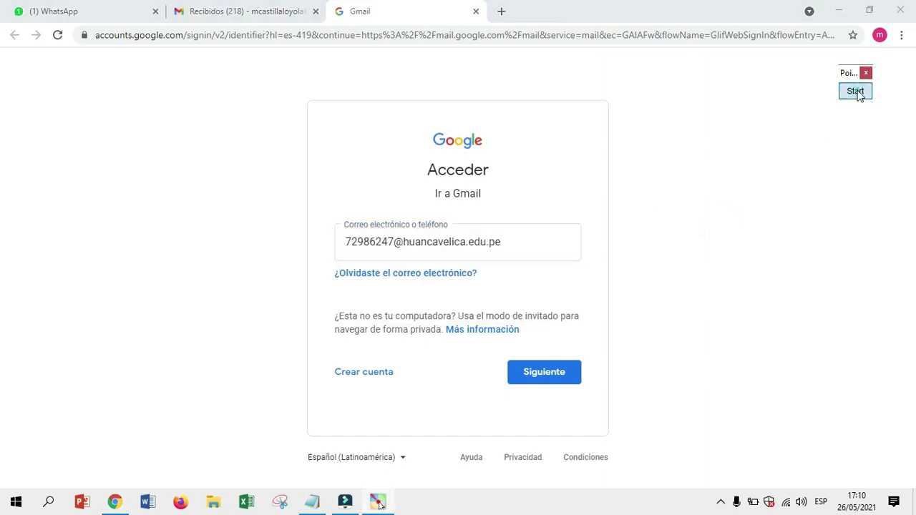
left_click_drag(335, 228, 394, 259)
mouse_move(402, 228)
left_mouse_down()
mouse_move(456, 256)
mouse_move(503, 260)
left_mouse_up()
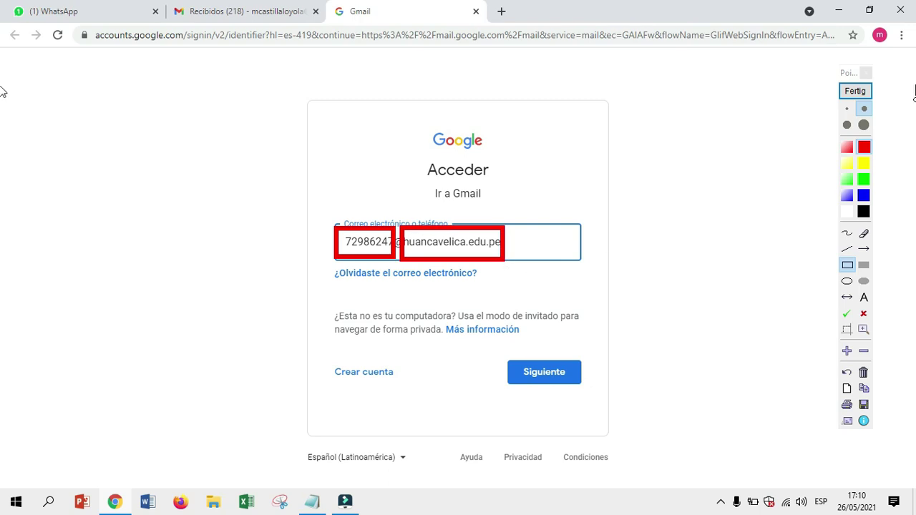
left_click(856, 91)
Submit the email address and select the account password in the Notepad note.
left_click(551, 385)
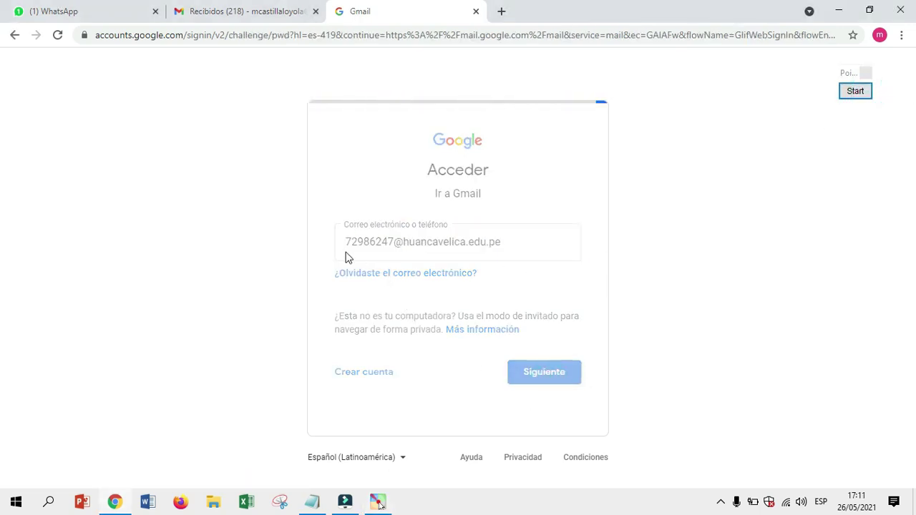
left_click(120, 505)
left_click_drag(136, 354, 64, 344)
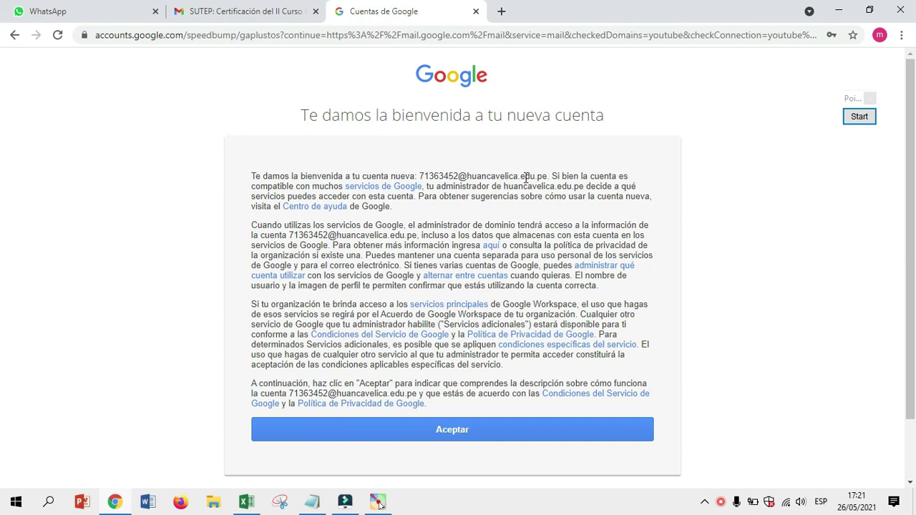
Box the Google logo, welcome heading, terms text and Aceptar in red, add a freehand check mark, and end the annotation.
left_click(860, 116)
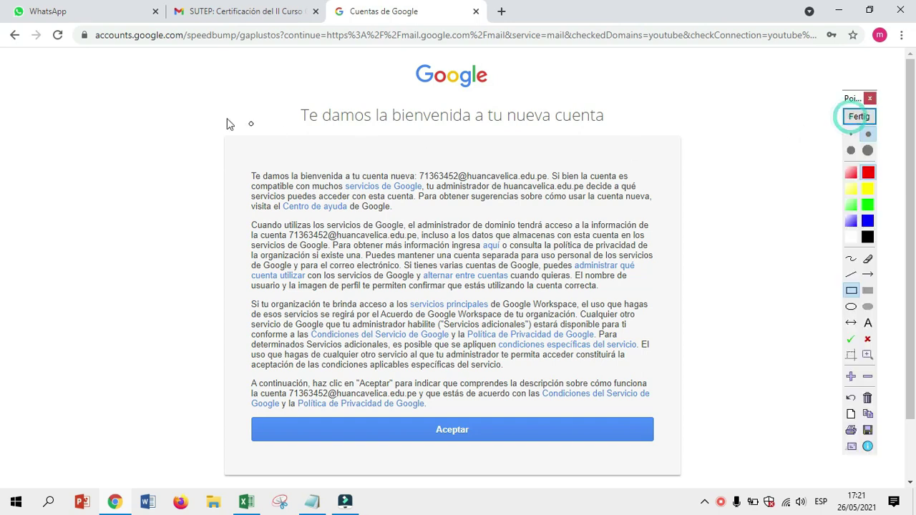
mouse_move(399, 60)
left_mouse_down()
mouse_move(412, 75)
mouse_move(509, 98)
left_mouse_up()
mouse_move(292, 96)
left_mouse_down()
mouse_move(306, 132)
mouse_move(619, 142)
left_mouse_up()
mouse_move(231, 159)
left_mouse_down()
mouse_move(378, 374)
mouse_move(648, 402)
mouse_move(666, 413)
left_mouse_up()
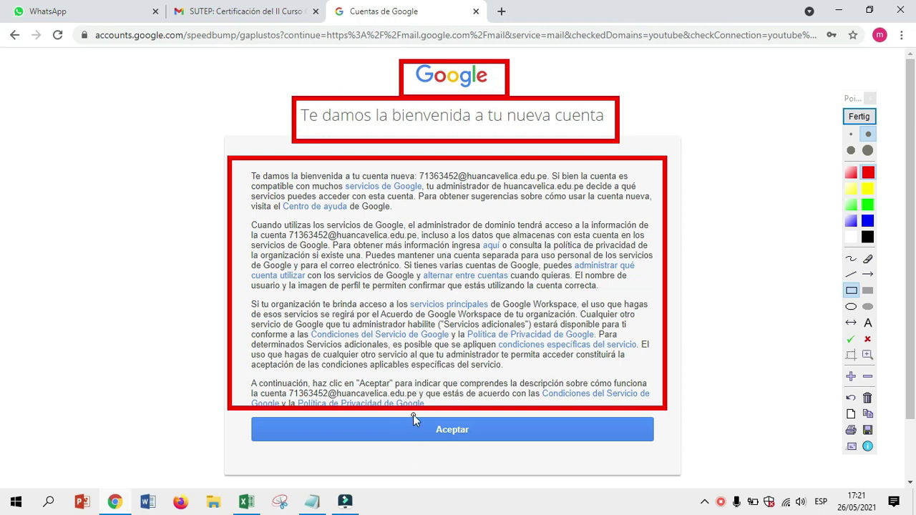
mouse_move(250, 417)
left_mouse_down()
mouse_move(459, 467)
mouse_move(639, 463)
mouse_move(661, 436)
mouse_move(657, 447)
mouse_move(705, 414)
left_mouse_up()
left_click(851, 259)
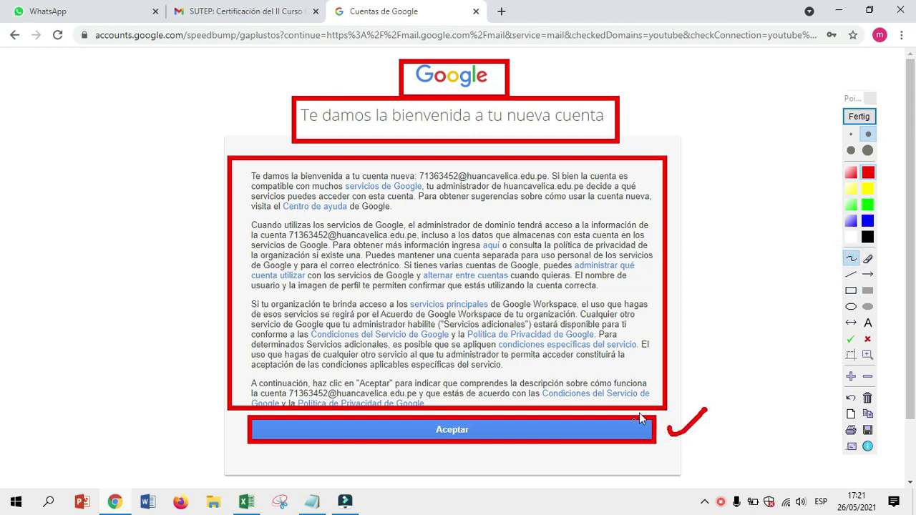
left_click(859, 121)
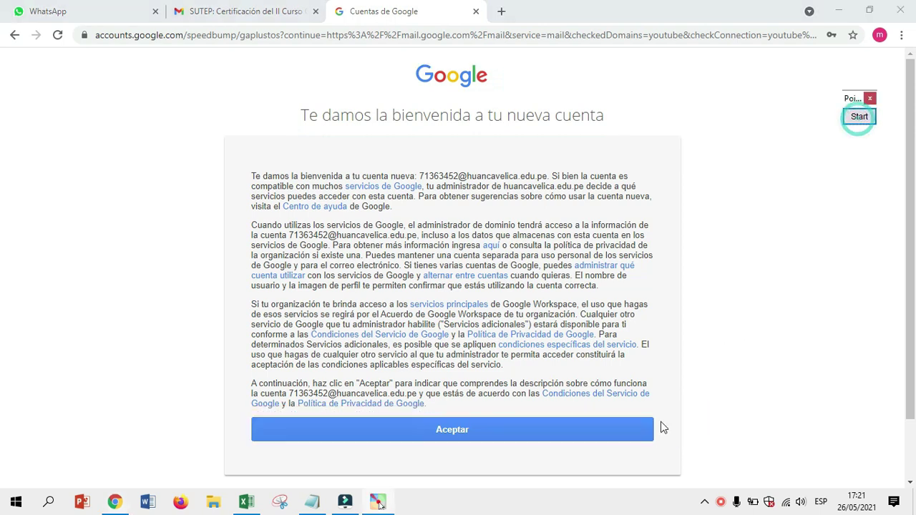
Accept the new account's terms and move the annotation toolbar away from the inbox's page navigation.
left_click(528, 434)
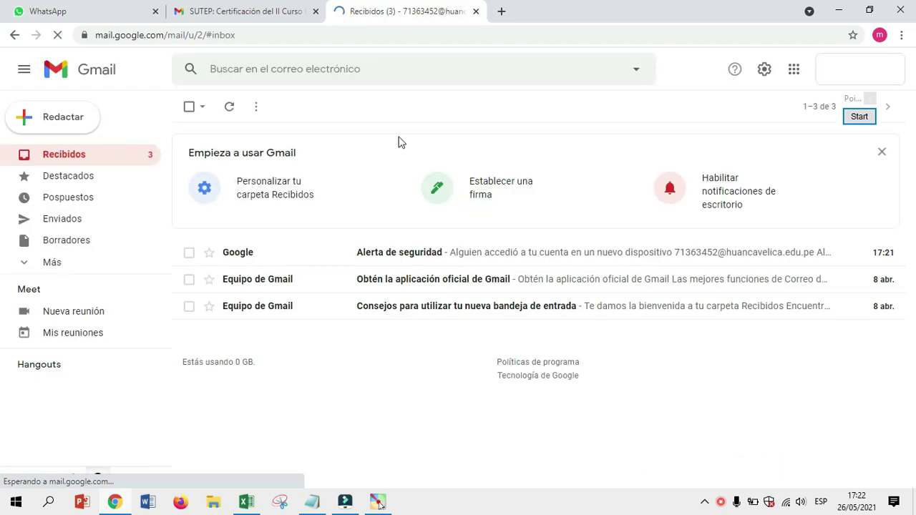
left_click(829, 107)
left_click_drag(869, 202, 869, 202)
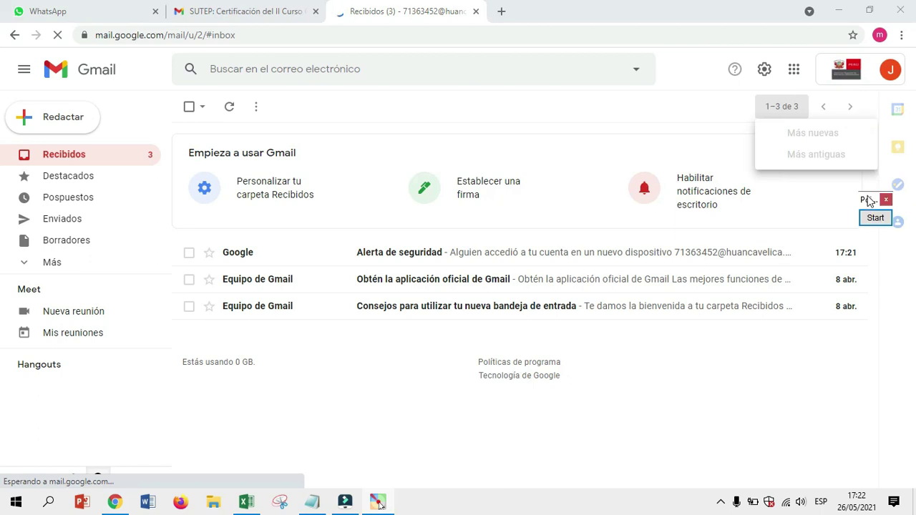
left_click(717, 125)
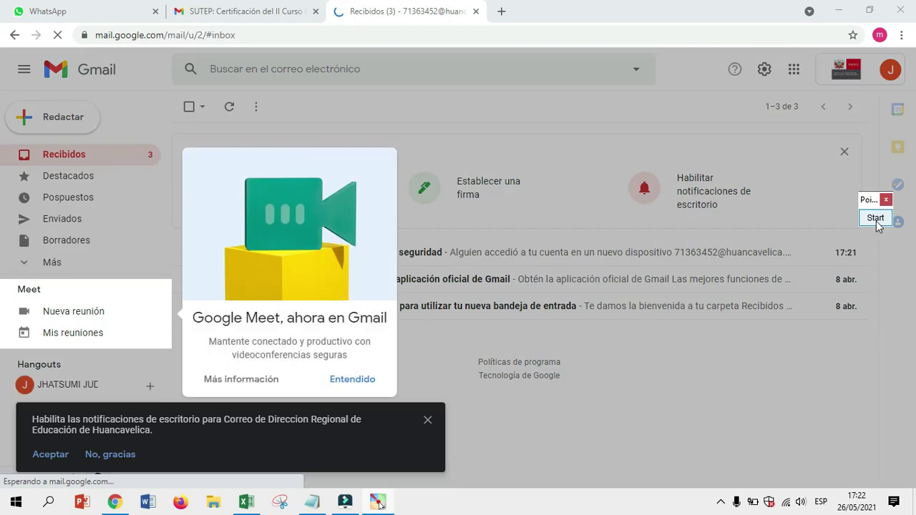
Circle Entendido freehand in the Google Meet notice and dismiss the notice.
left_click(876, 218)
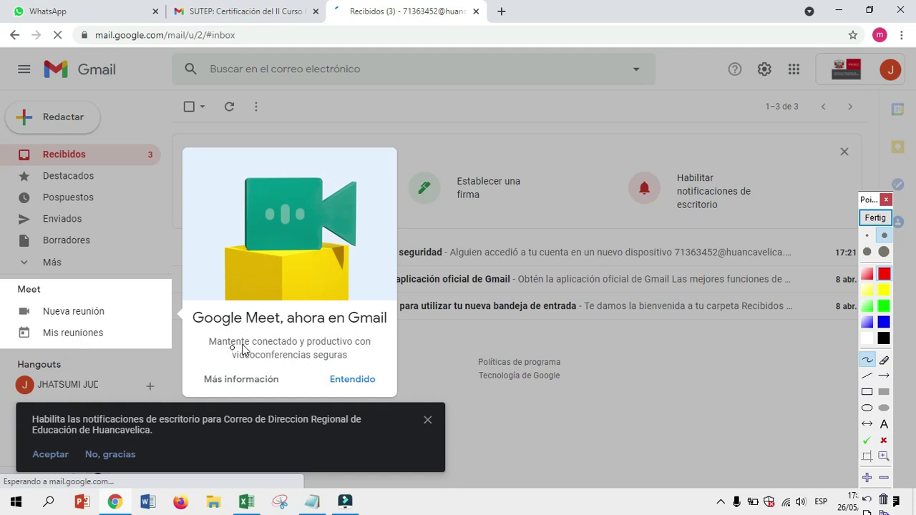
mouse_move(333, 364)
left_mouse_down()
mouse_move(376, 387)
mouse_move(351, 362)
mouse_move(326, 364)
left_mouse_up()
left_click(867, 391)
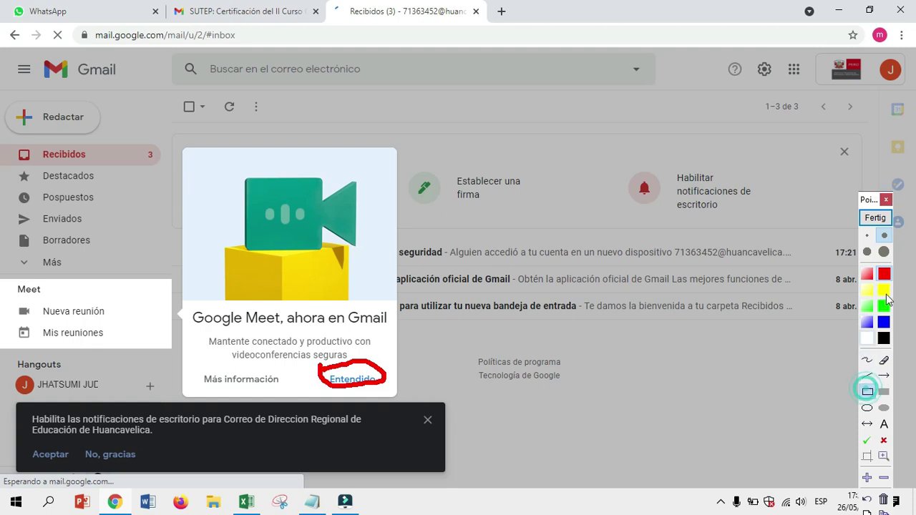
left_click(877, 219)
left_click(351, 380)
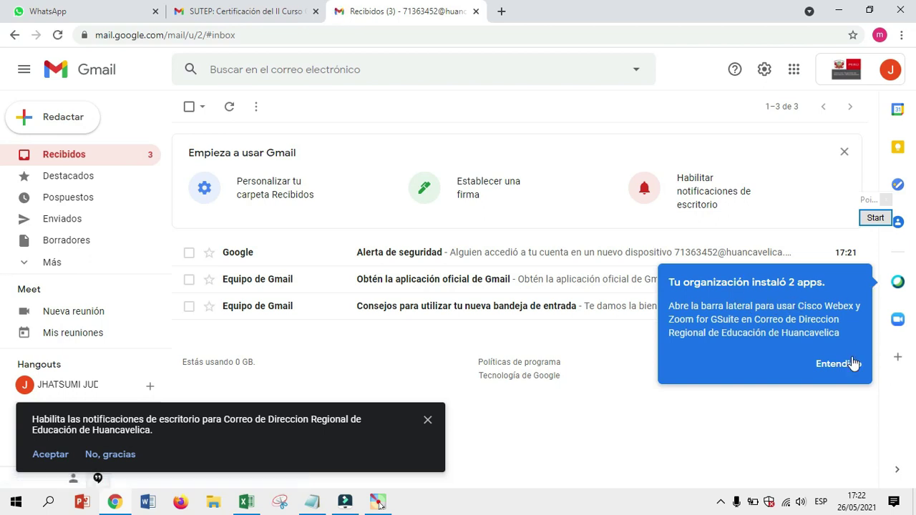
Draw a red box around Entendido in the notice about installed apps and dismiss the notice.
left_click(876, 218)
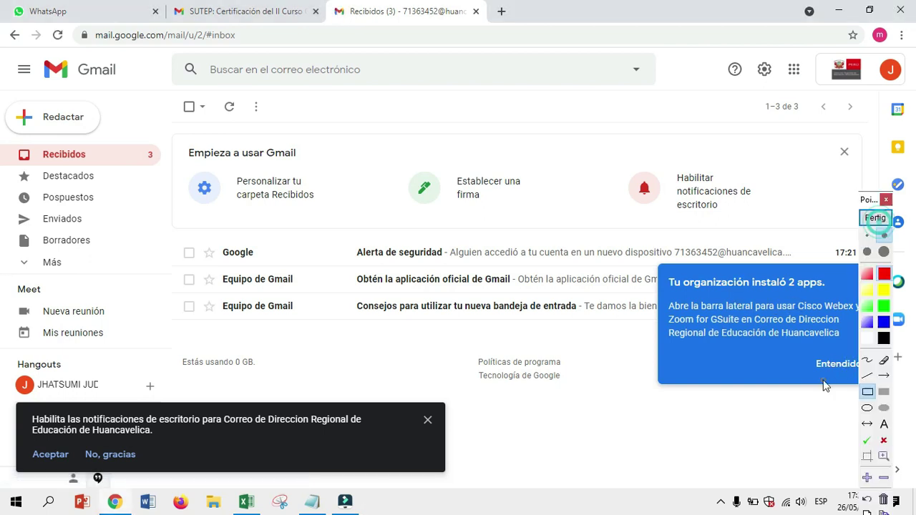
left_click_drag(813, 350, 859, 370)
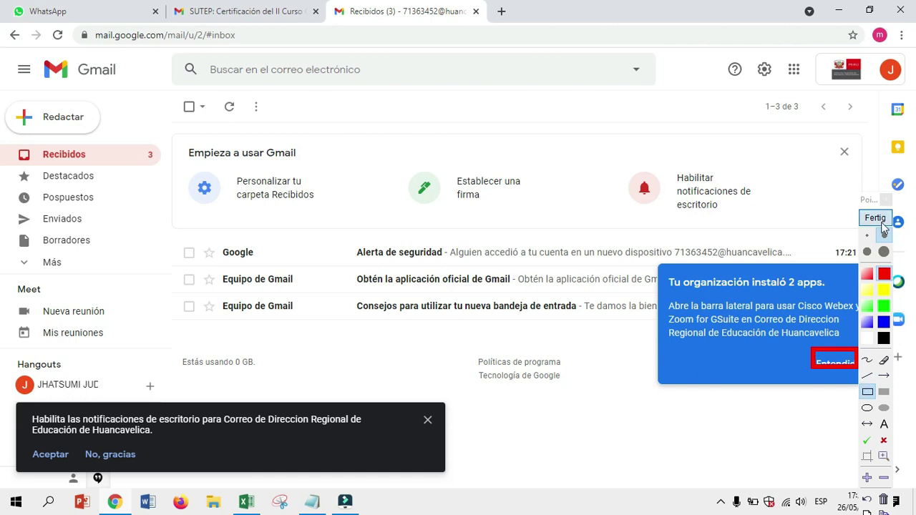
left_click(875, 218)
left_click(845, 360)
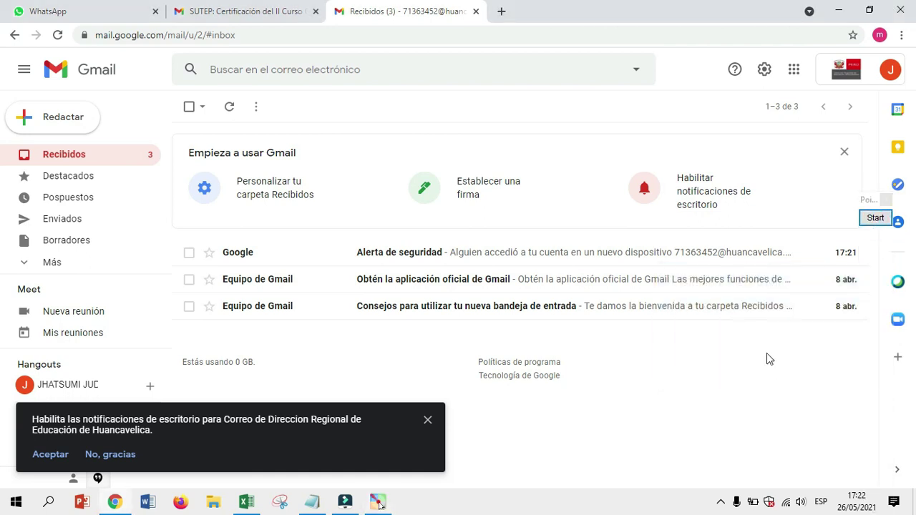
Open the Google account menu and draw red boxes around the account avatar, the profile picture, and the name and e-mail.
left_click(890, 81)
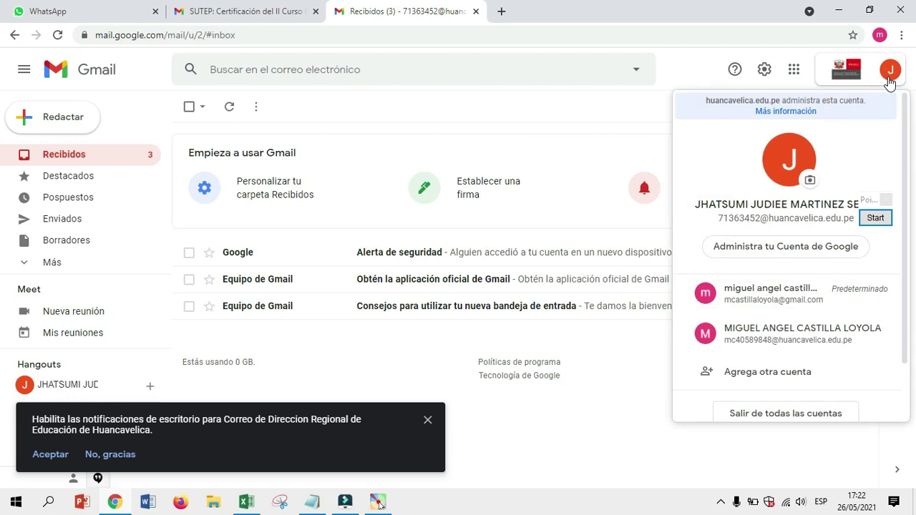
left_click_drag(870, 200, 587, 89)
left_click(587, 111)
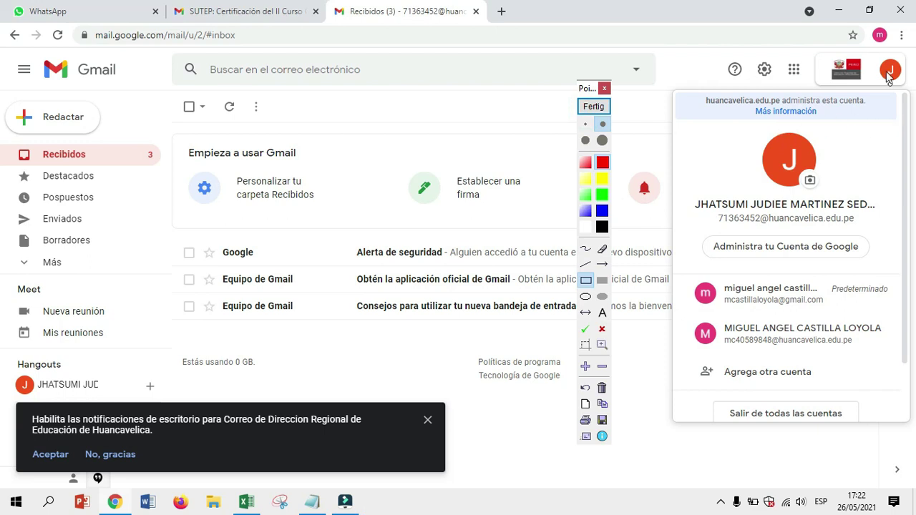
left_click_drag(873, 53, 910, 90)
left_click_drag(749, 124, 839, 192)
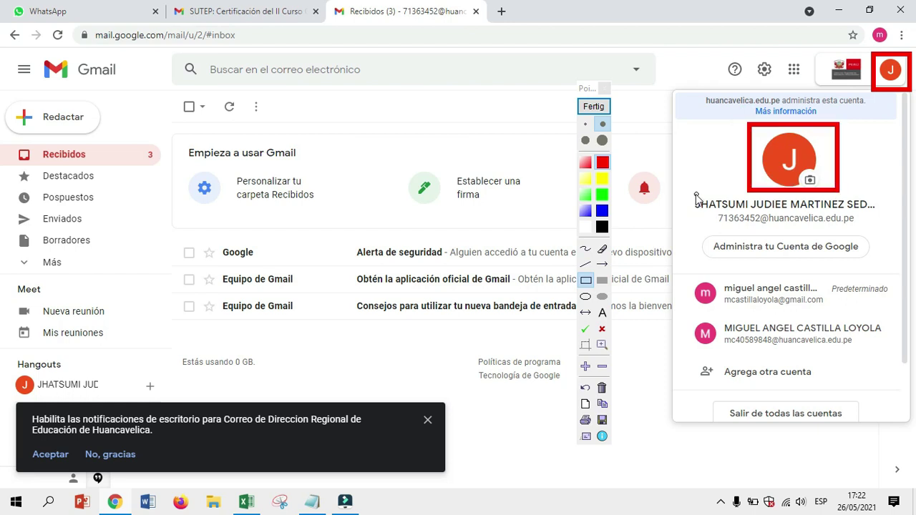
left_click_drag(689, 192, 889, 227)
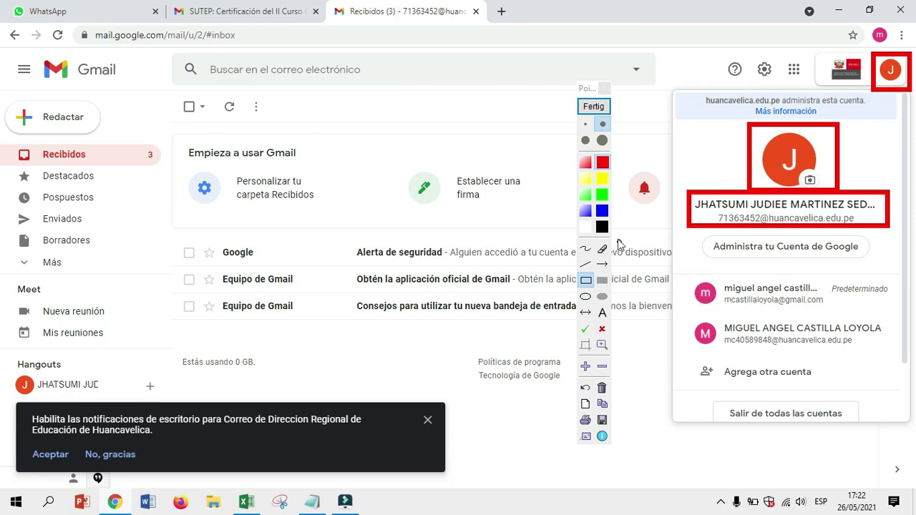
Box the default account in blue in the account menu, end the annotation and close the menu.
left_click(603, 210)
mouse_move(685, 272)
left_mouse_down()
mouse_move(756, 309)
mouse_move(892, 315)
left_mouse_up()
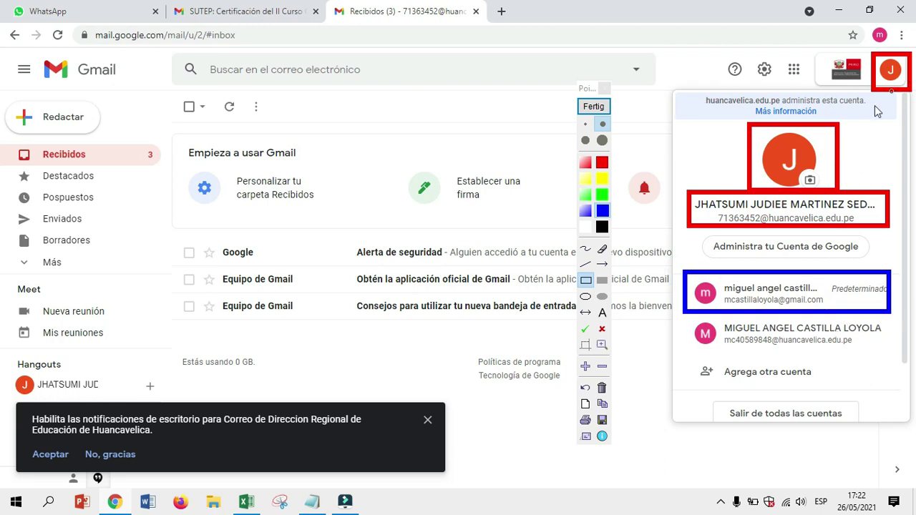
left_click(593, 109)
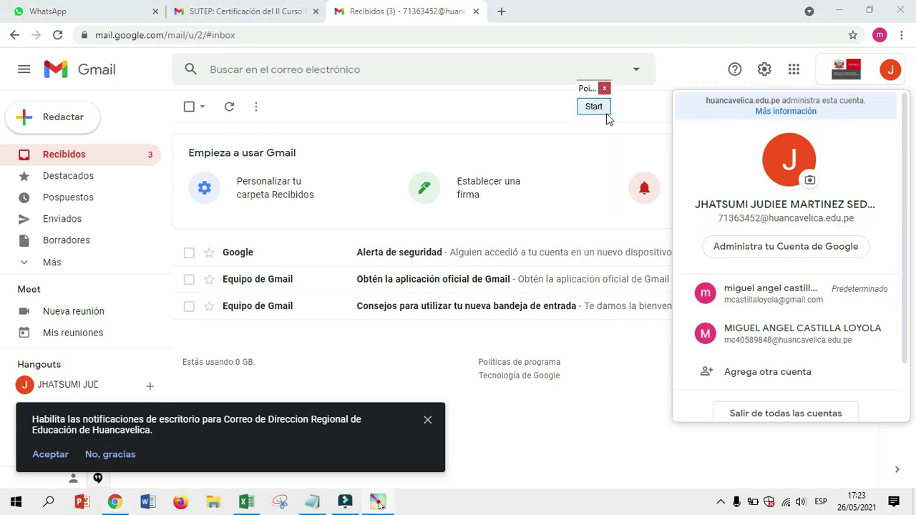
left_click(892, 75)
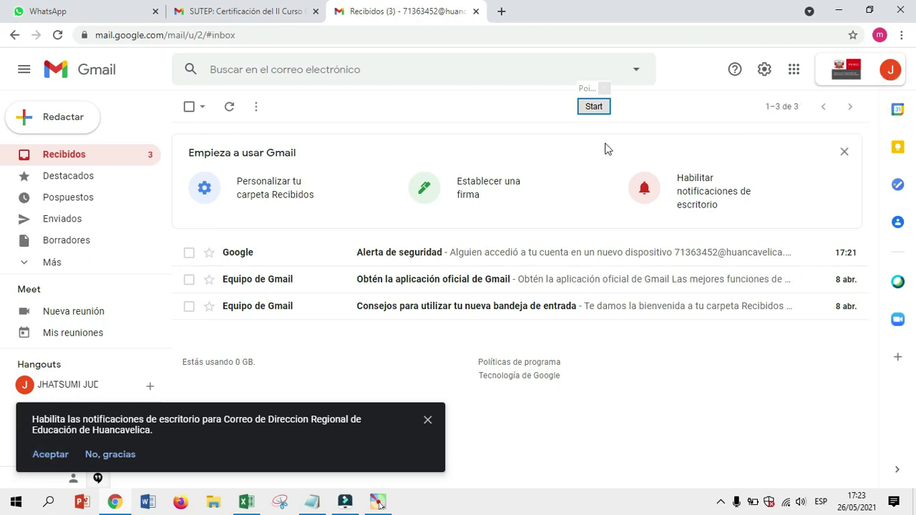
Box Aceptar in the desktop notifications notice in blue and in red, end the annotation and dismiss the notice.
left_click(594, 106)
left_click_drag(19, 438, 81, 472)
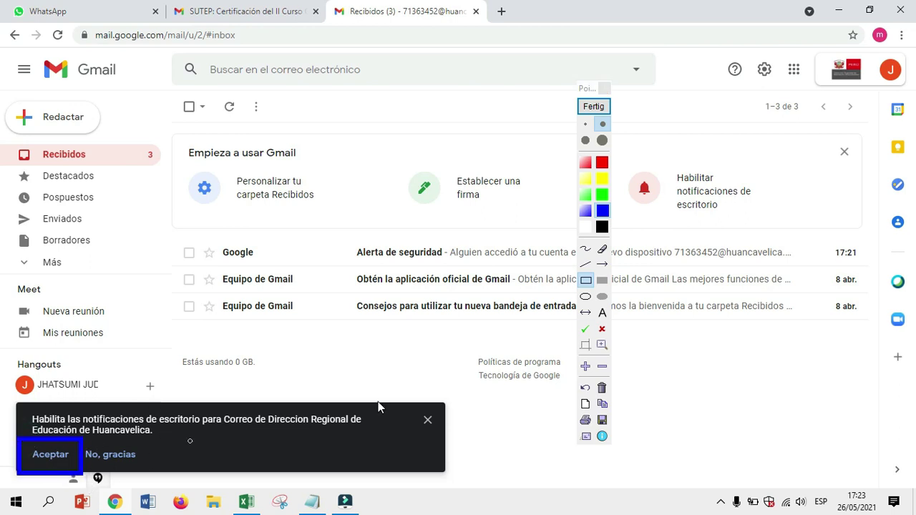
left_click(605, 165)
mouse_move(22, 446)
left_mouse_down()
mouse_move(73, 447)
mouse_move(79, 469)
left_mouse_up()
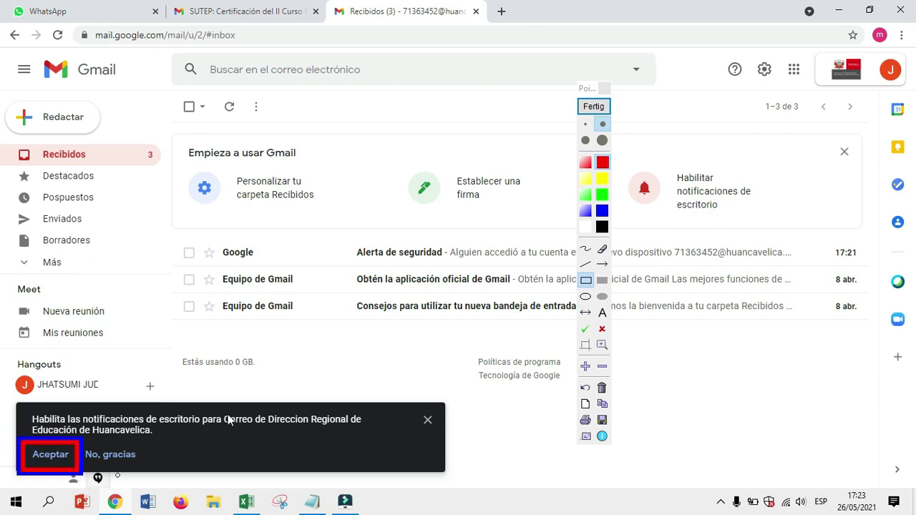
left_click(594, 106)
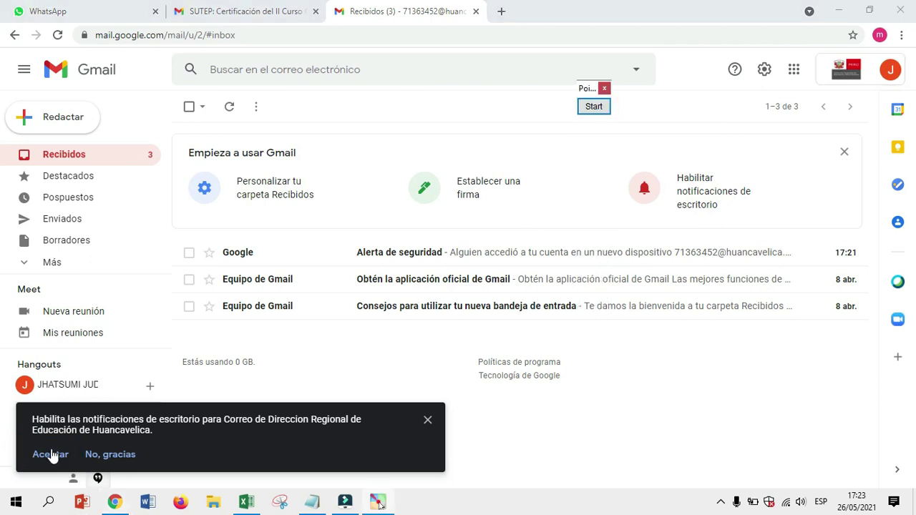
left_click(428, 421)
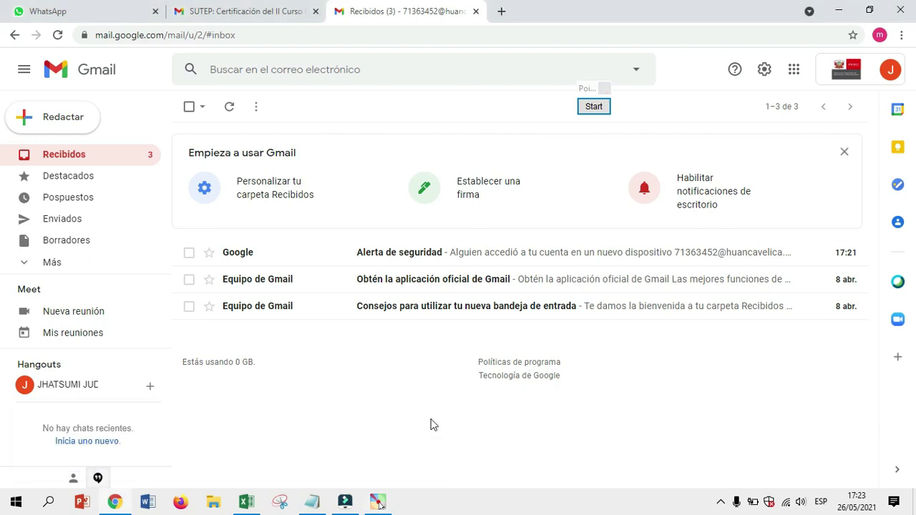
View the Alerta de seguridad message from Google and return to the inbox.
left_click(892, 70)
left_click(894, 70)
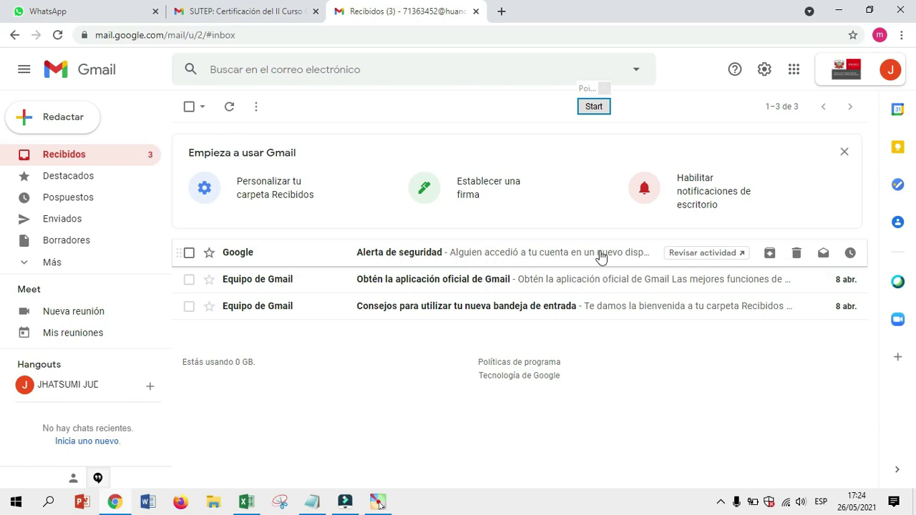
left_click(557, 263)
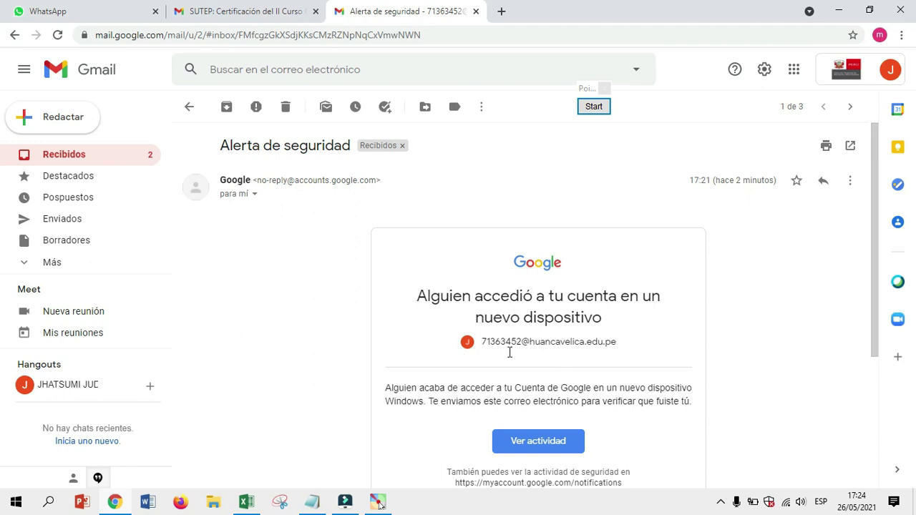
left_click(97, 155)
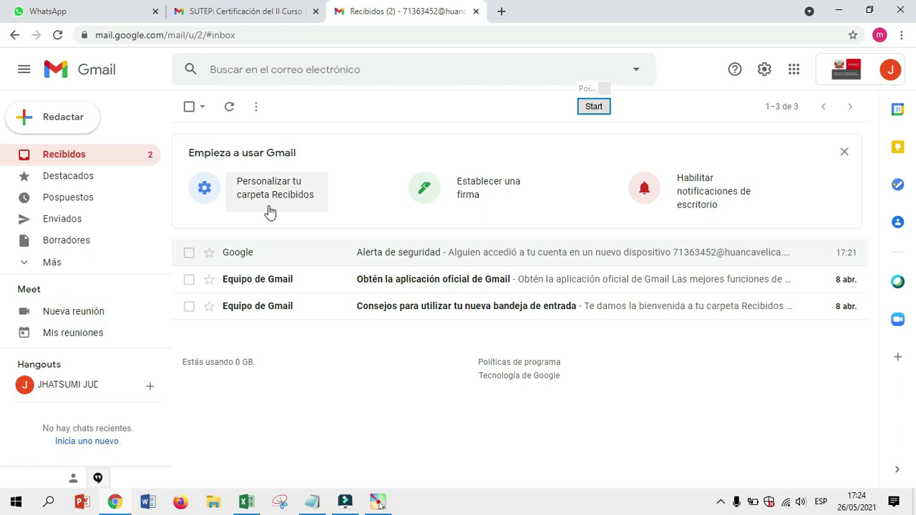
Show and hide the quick settings, and collapse and expand Gmail's main menu.
left_click(764, 71)
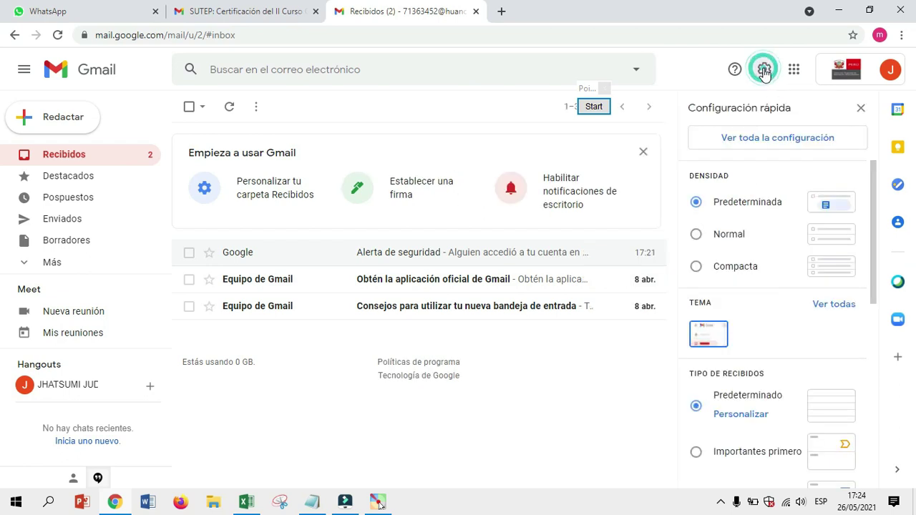
left_click(765, 72)
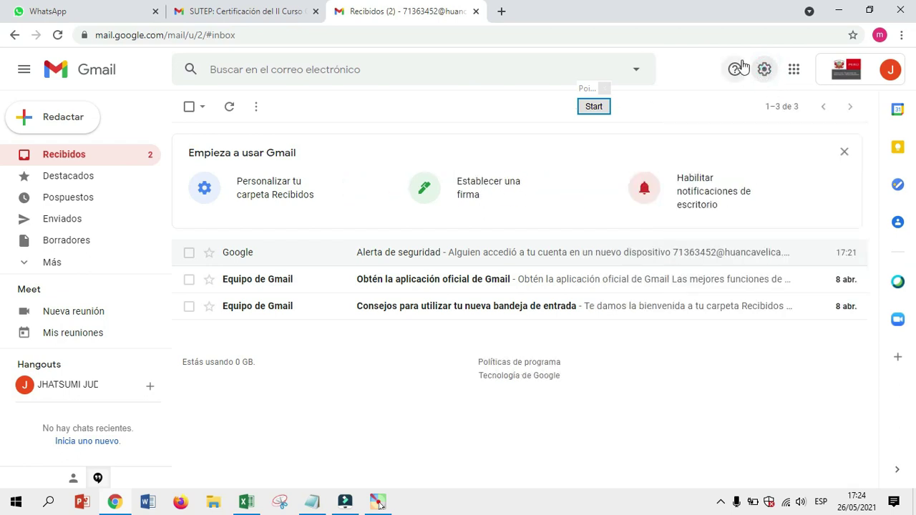
left_click(27, 71)
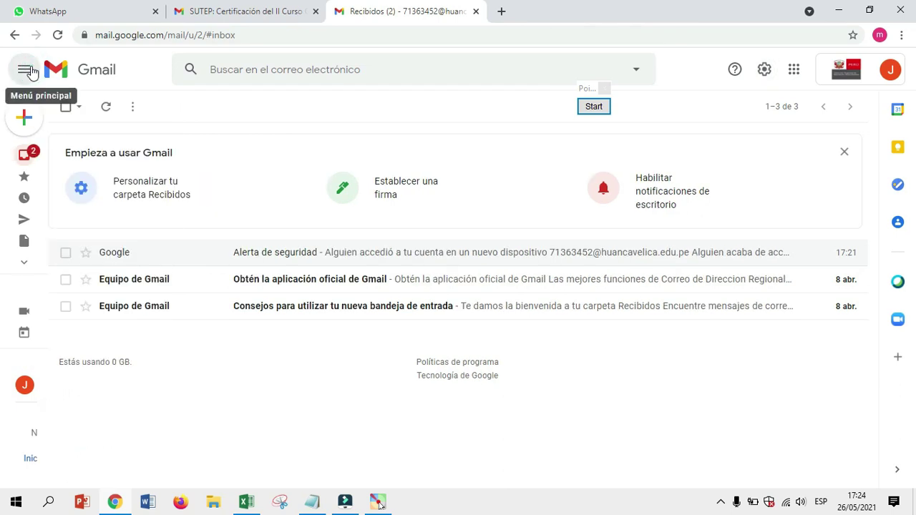
left_click(28, 70)
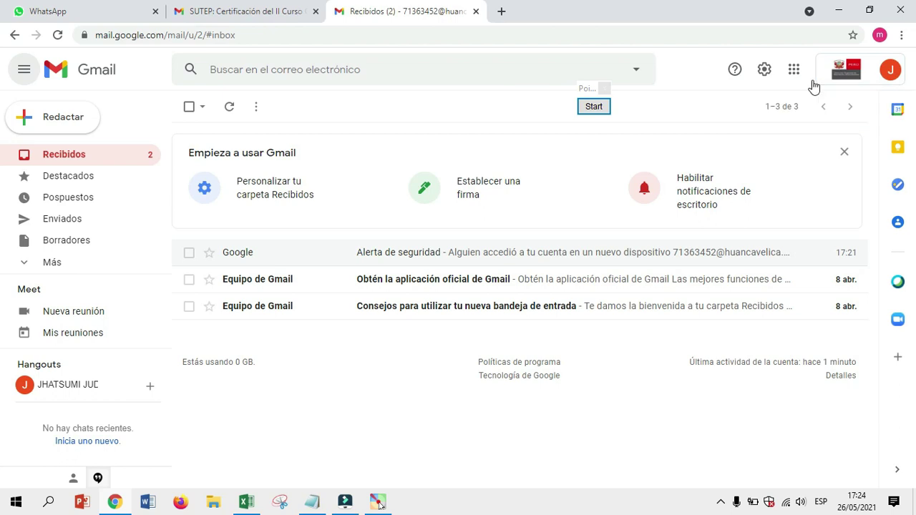
Draw a red box around the account avatar, end the annotation and open the account menu.
left_click(588, 107)
left_click_drag(872, 53, 912, 90)
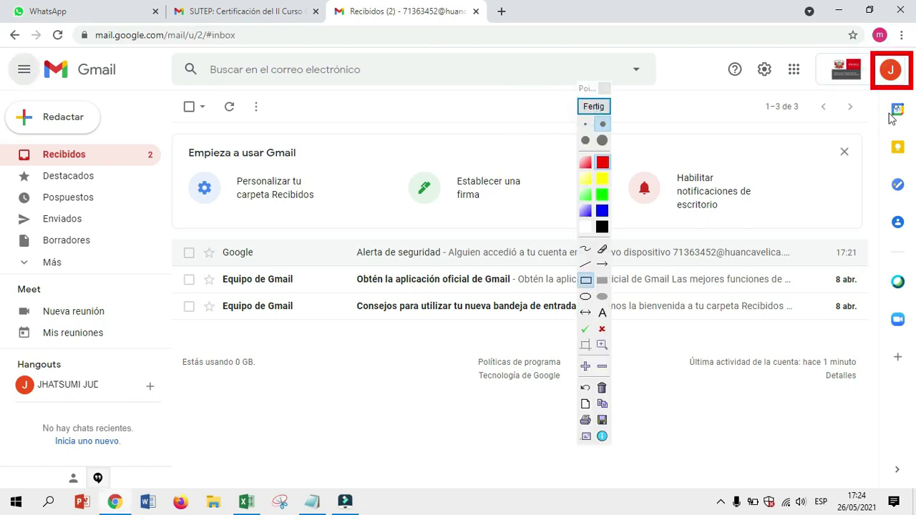
left_click(593, 106)
left_click(890, 70)
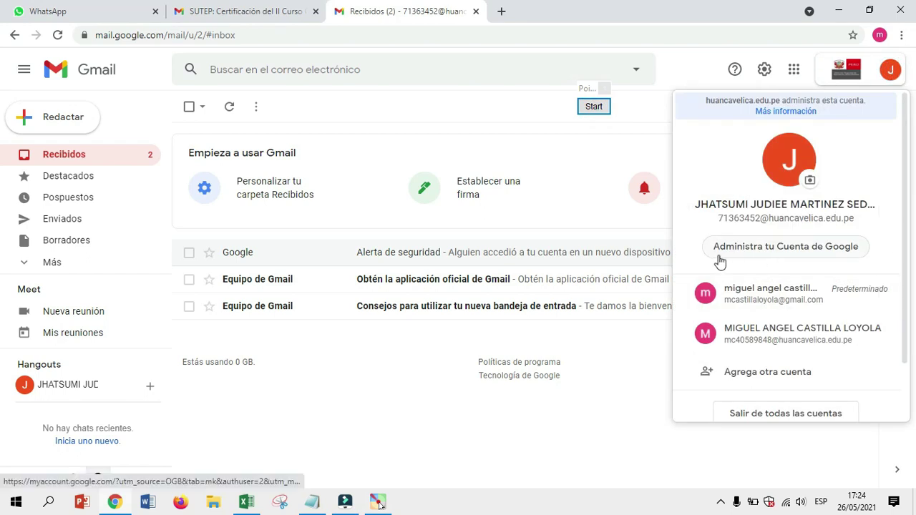
Box Administra tu Cuenta de Google in red, open the account management page and move the annotation toolbar clear of the content.
left_click(593, 106)
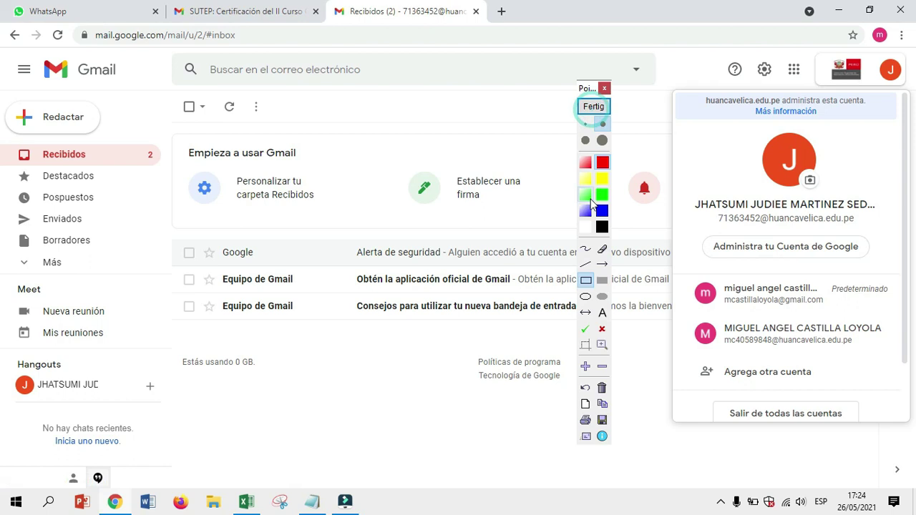
left_click_drag(693, 230, 875, 260)
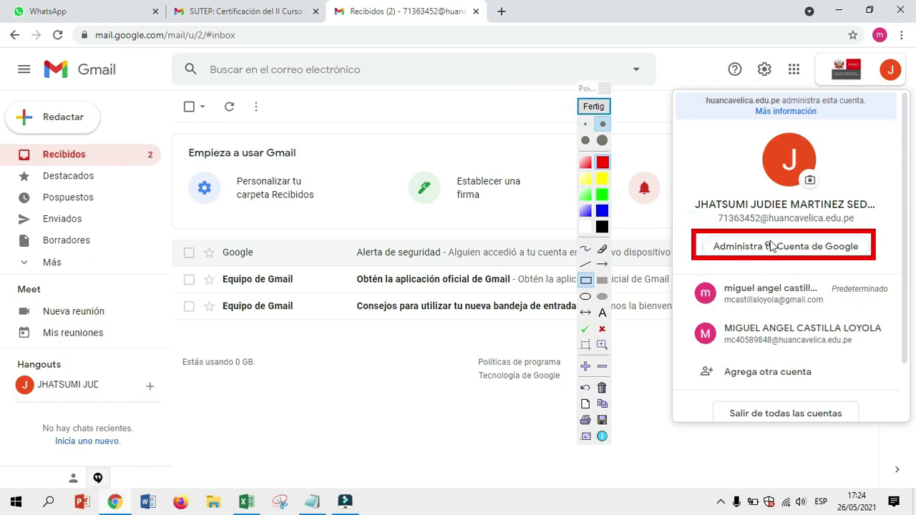
left_click(594, 107)
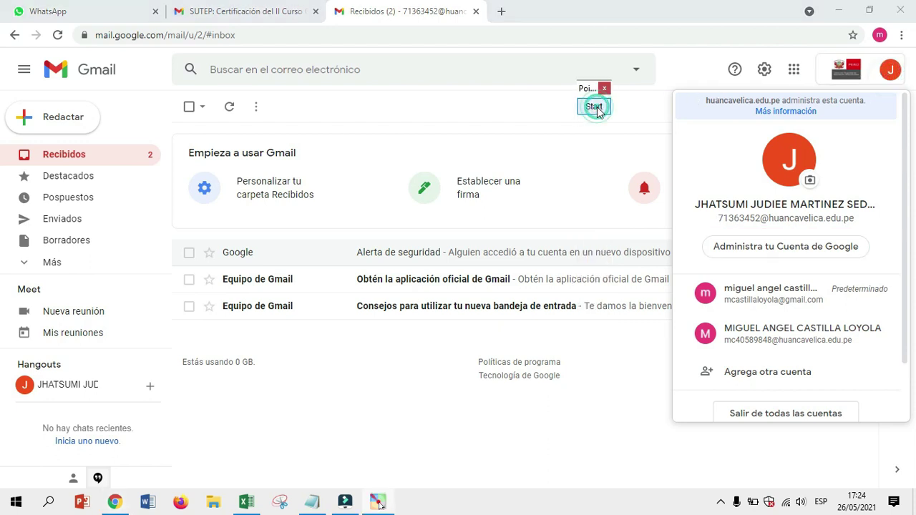
left_click(809, 252)
left_click_drag(587, 89, 824, 81)
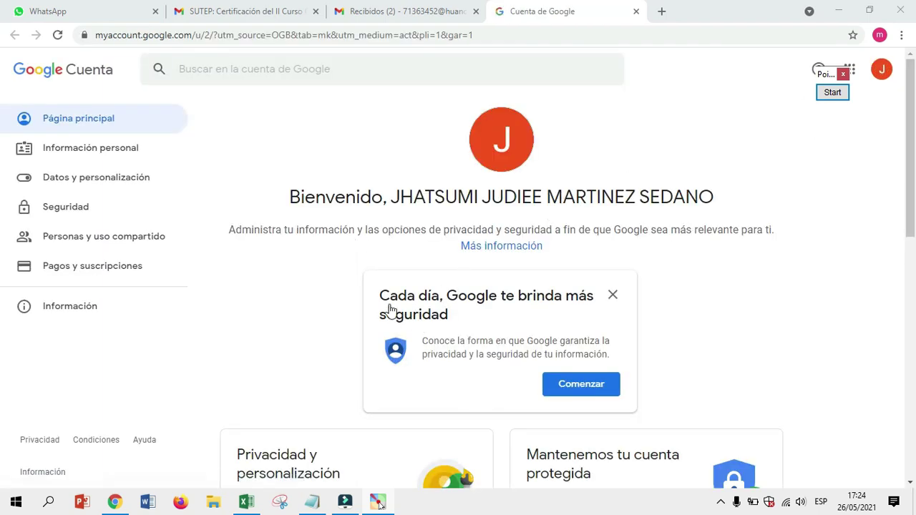
View the Más seguridad con Google page and dismiss its suggestion card on the account home page.
left_click(590, 386)
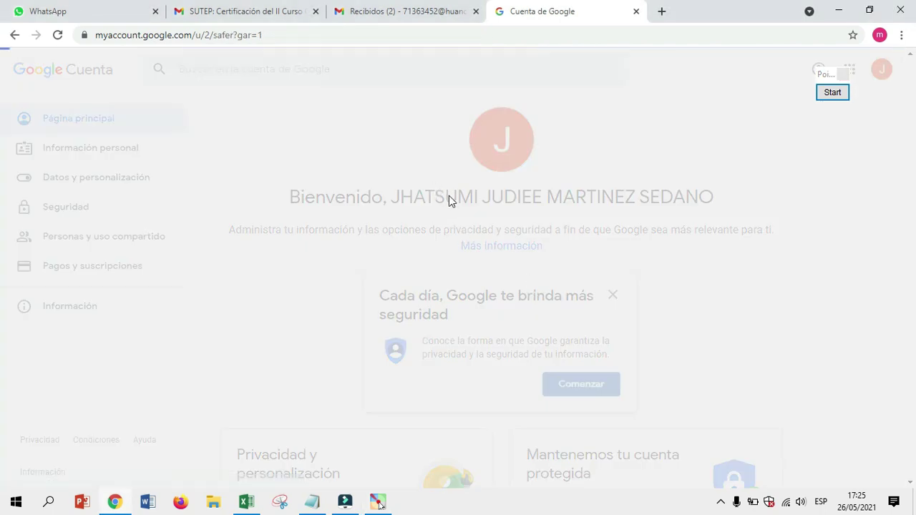
scroll(480, 224, "down", 3)
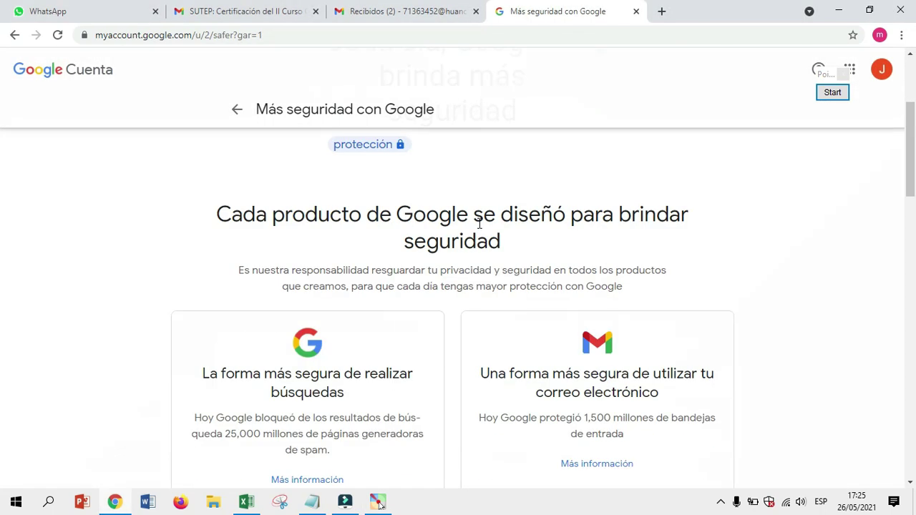
scroll(279, 127, "up", 1)
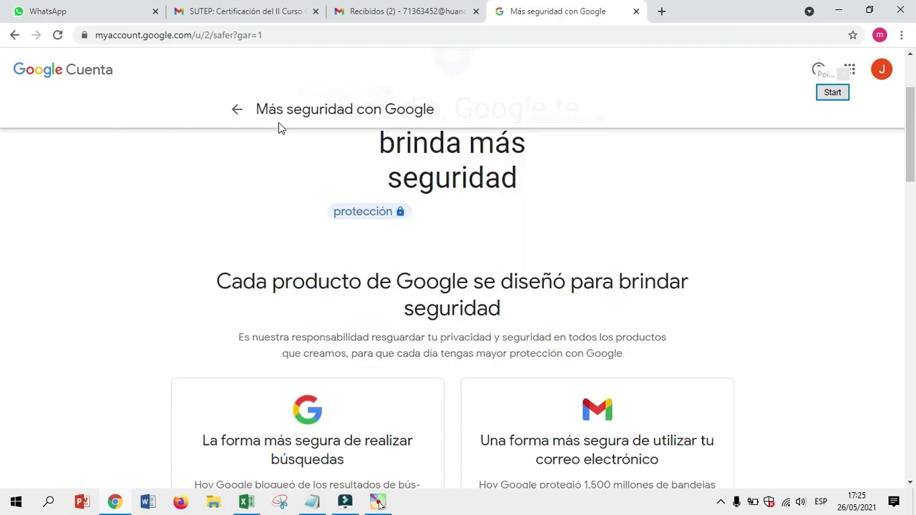
left_click(236, 111)
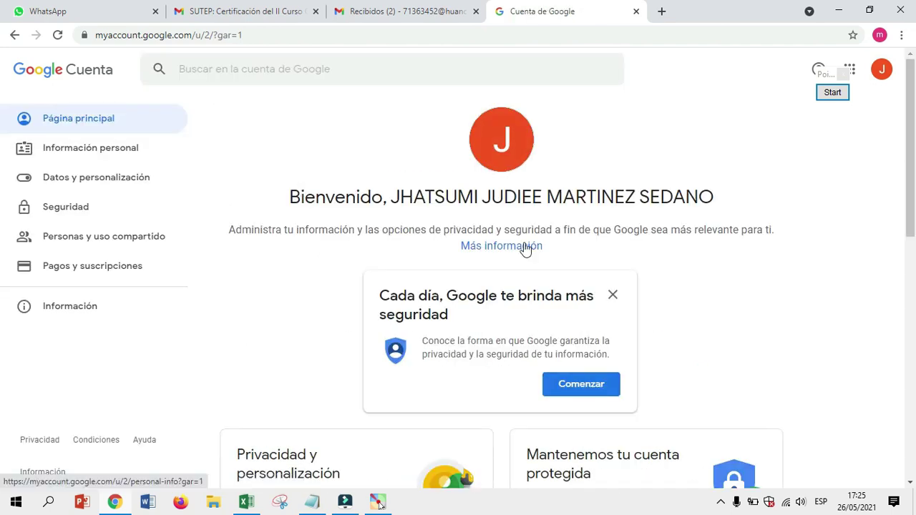
left_click(613, 293)
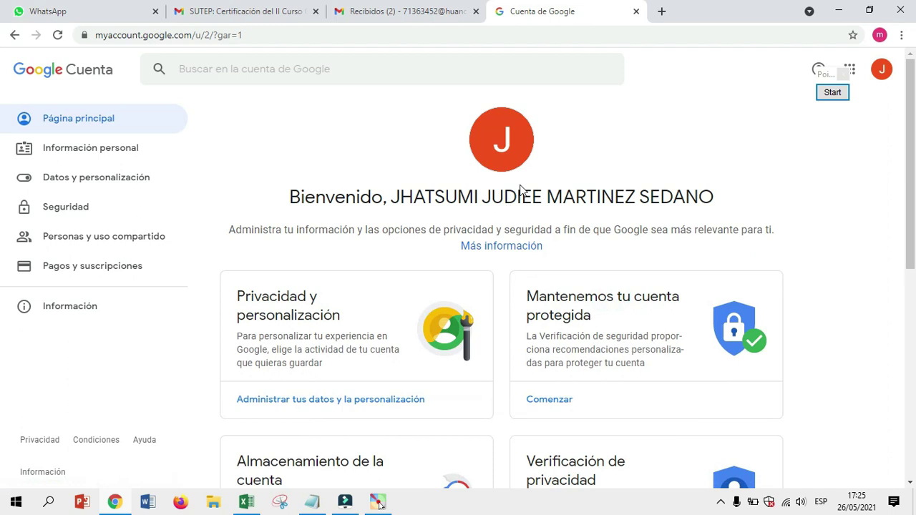
Box Información personal in red, end the annotation and open that section.
left_click(834, 93)
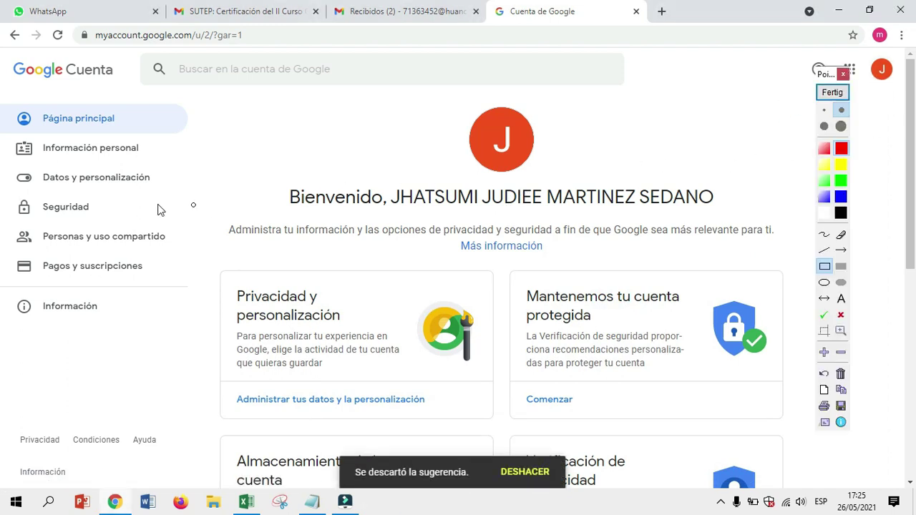
mouse_move(8, 135)
left_mouse_down()
mouse_move(143, 172)
mouse_move(163, 163)
left_mouse_up()
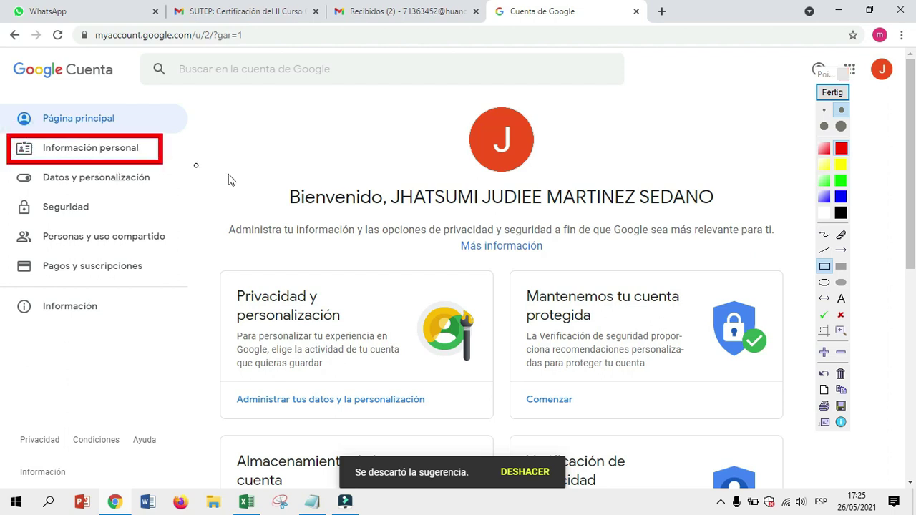
left_click(833, 92)
left_click(97, 152)
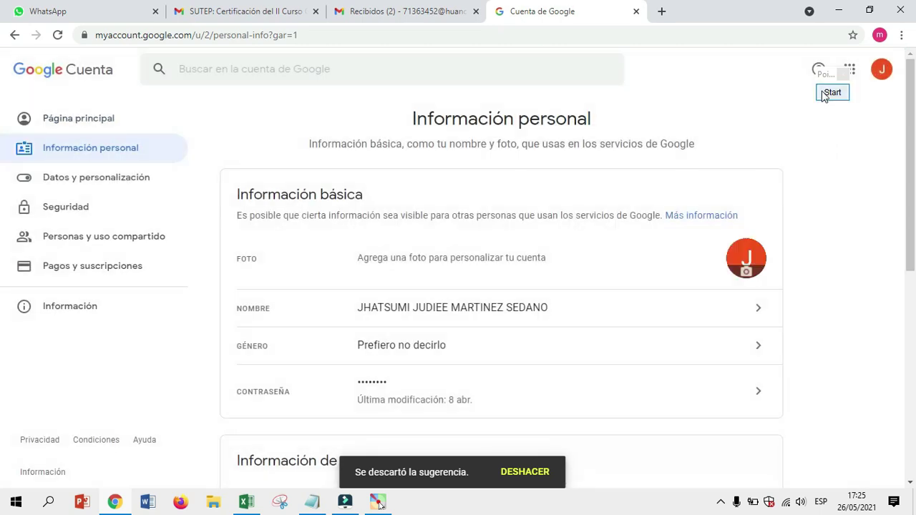
Draw red boxes around the profile photo, the Nombre row and the Contraseña row, and end the annotation.
left_click(830, 93)
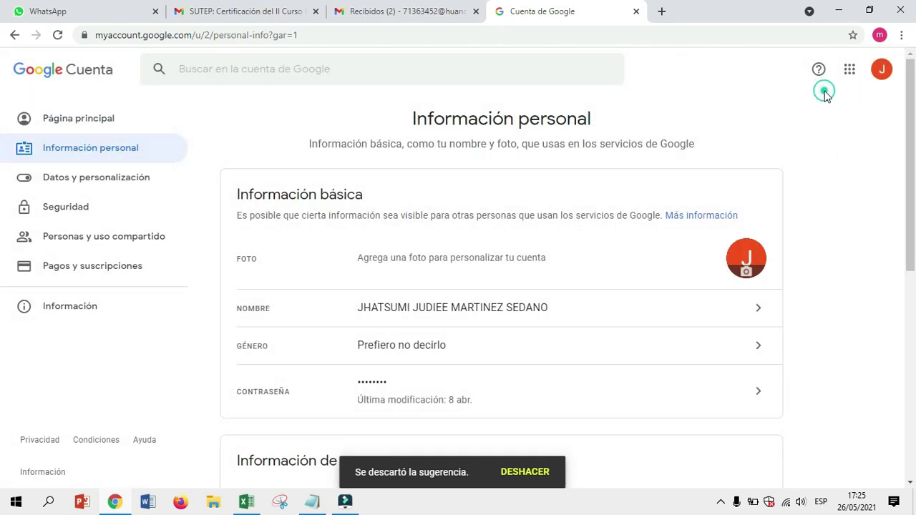
left_click_drag(711, 224, 774, 284)
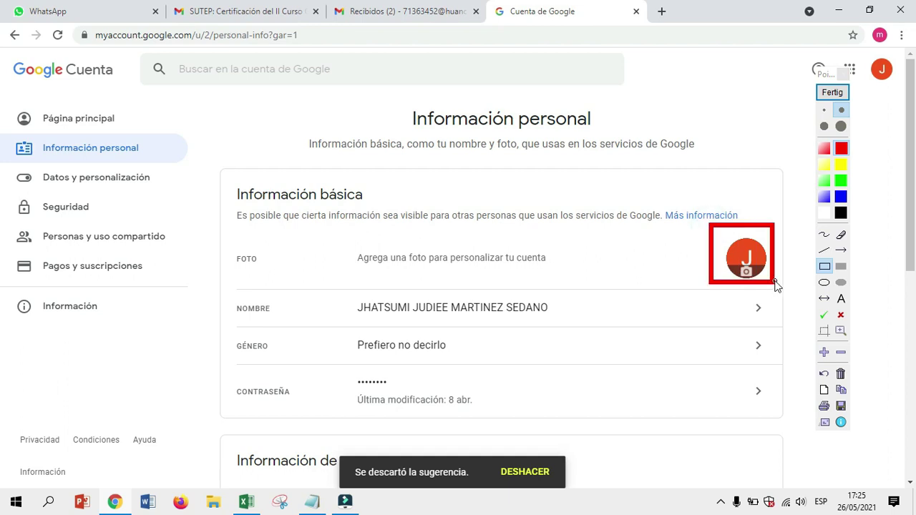
left_click_drag(223, 294, 677, 333)
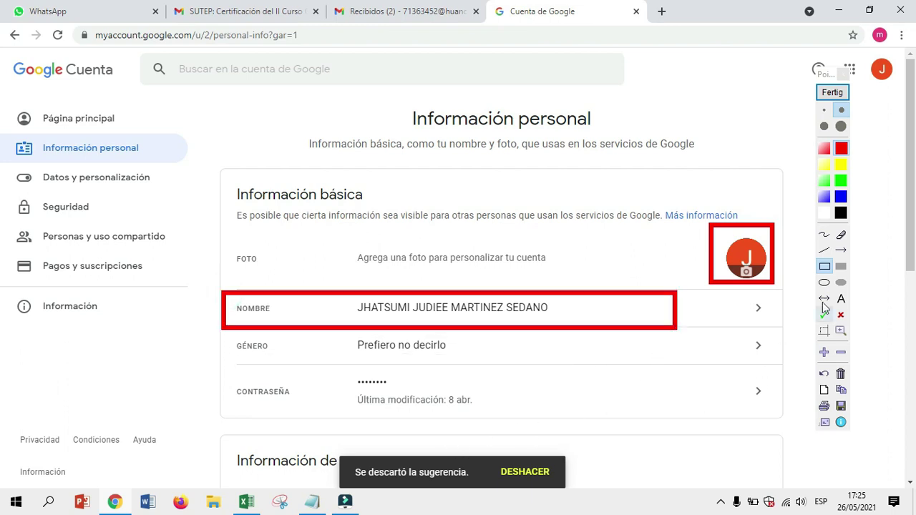
mouse_move(224, 378)
left_mouse_down()
mouse_move(338, 421)
mouse_move(679, 438)
mouse_move(773, 424)
left_mouse_up()
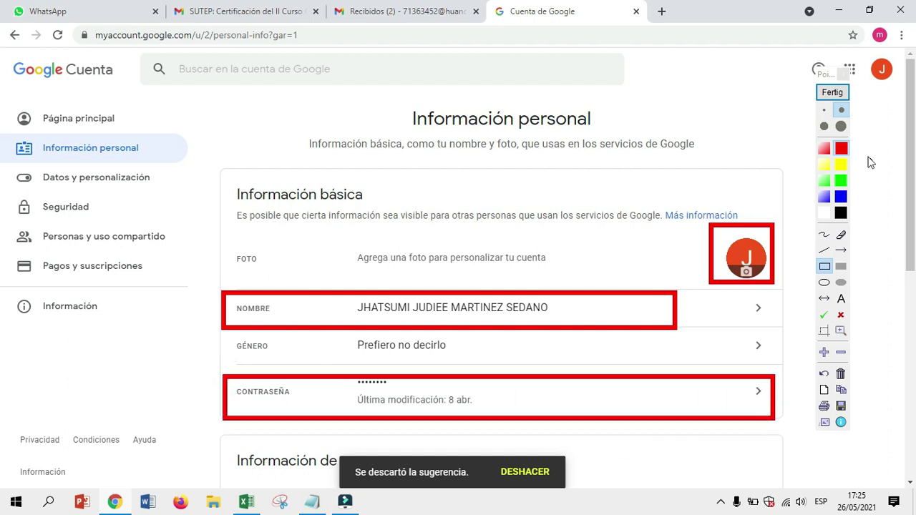
left_click(833, 93)
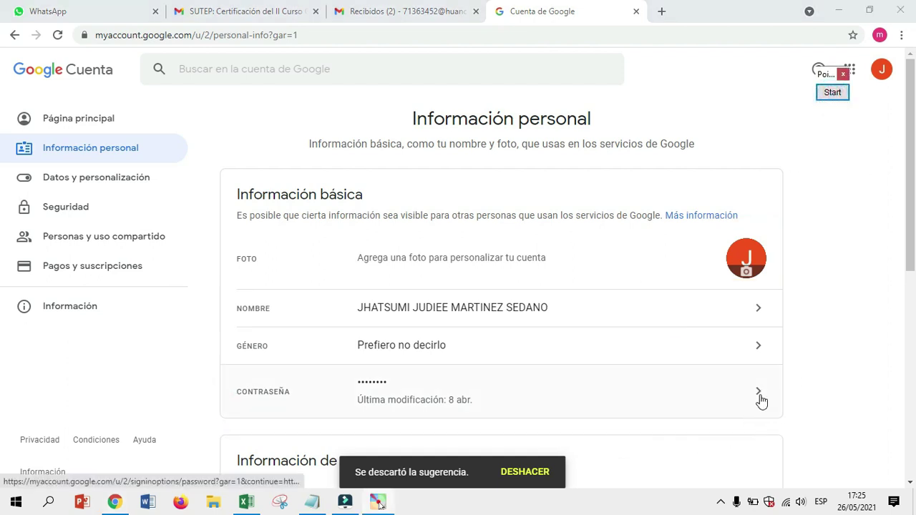
Open the Contraseña setting and verify the identity by entering the current account password.
left_click(761, 401)
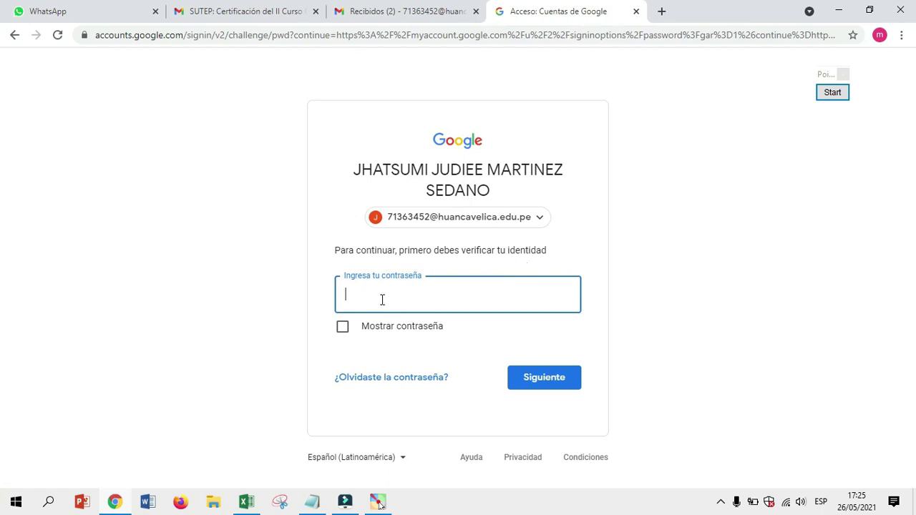
key("ctrl+v")
left_click(549, 378)
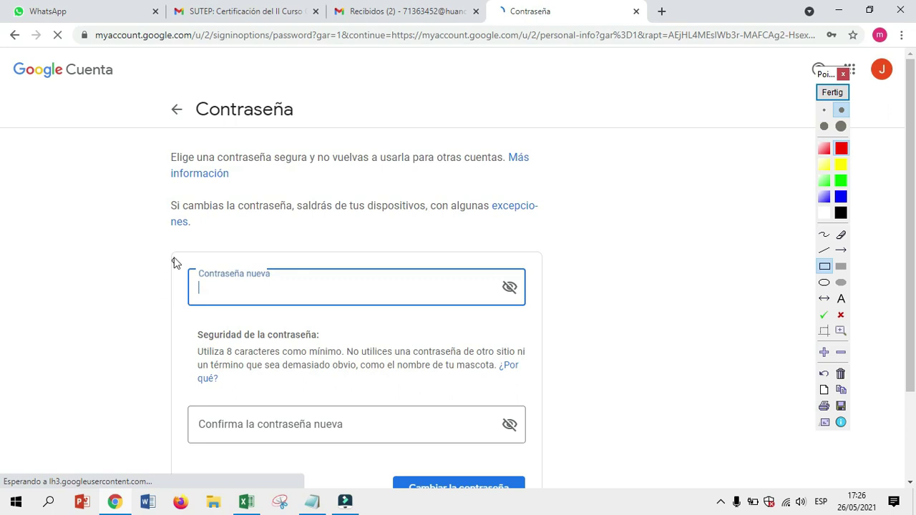
Box the Contraseña nueva field, its label and the Confirma la contraseña nueva field in red, and end the annotation.
mouse_move(173, 246)
left_mouse_down()
mouse_move(208, 309)
mouse_move(561, 325)
mouse_move(579, 314)
left_mouse_up()
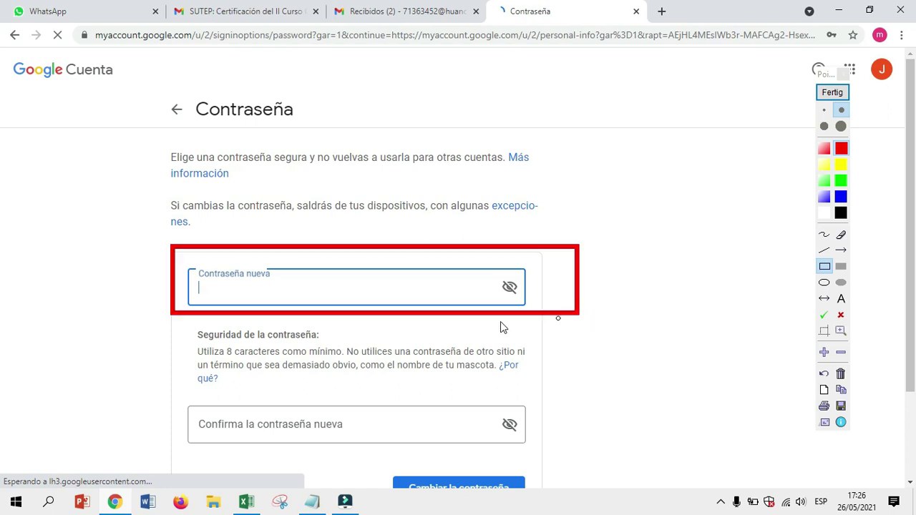
mouse_move(186, 259)
left_mouse_down()
mouse_move(206, 286)
mouse_move(276, 293)
mouse_move(281, 285)
left_mouse_up()
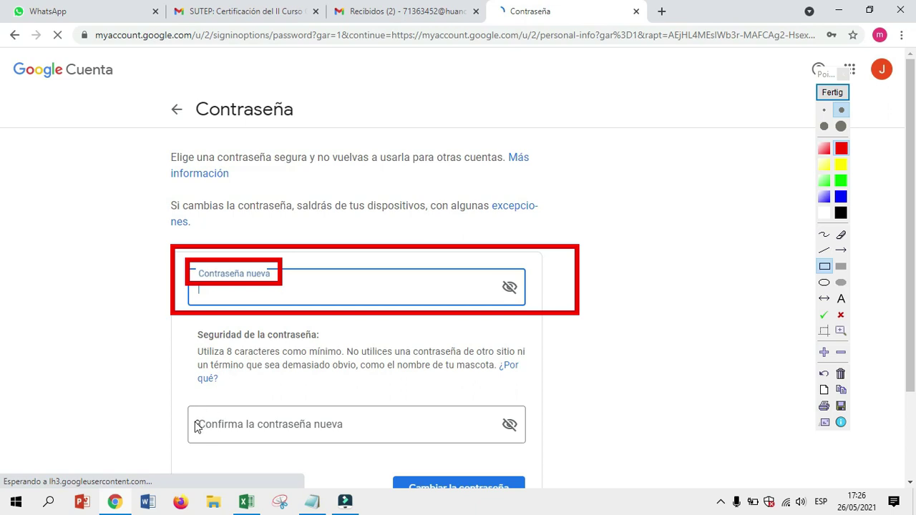
left_click_drag(183, 394, 556, 456)
left_click(833, 93)
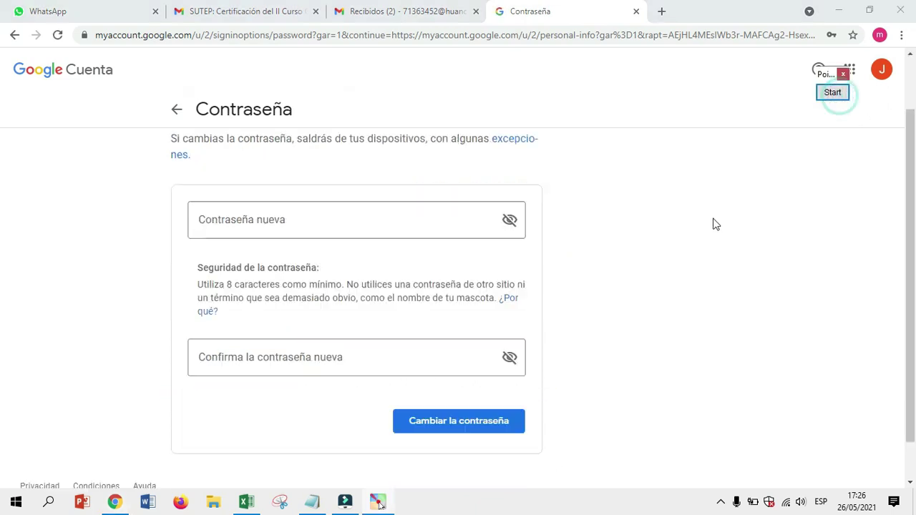
Box Cambiar la contraseña in red, end the annotation and go back from the password page without changing the password.
left_click_drag(388, 403, 537, 439)
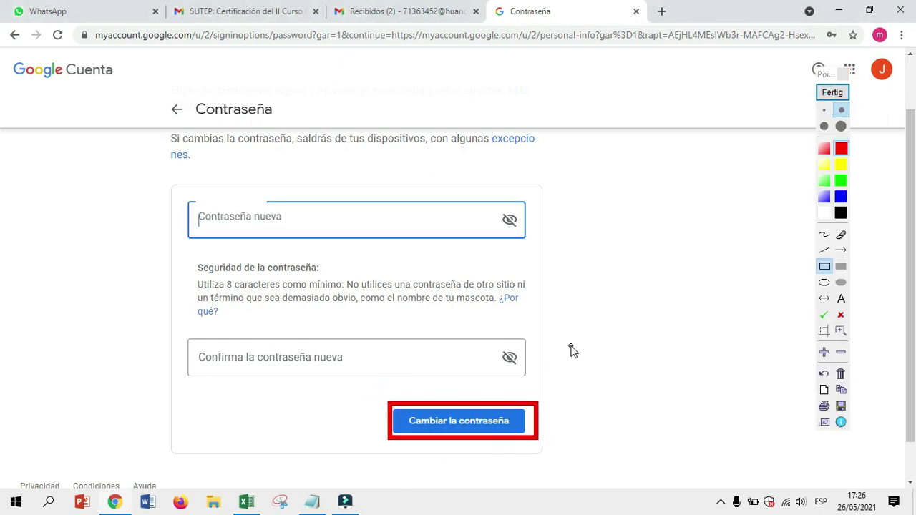
scroll(570, 351, "up", 2)
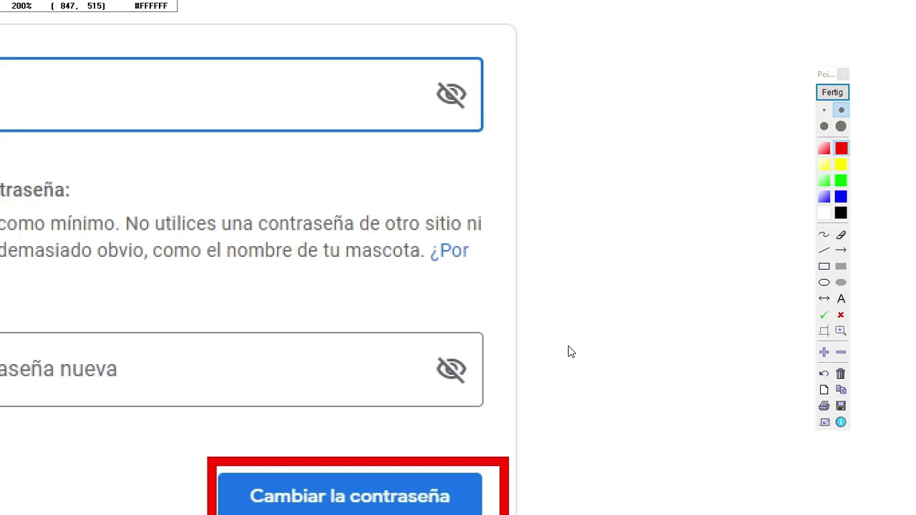
scroll(569, 350, "down", 2)
left_click(833, 93)
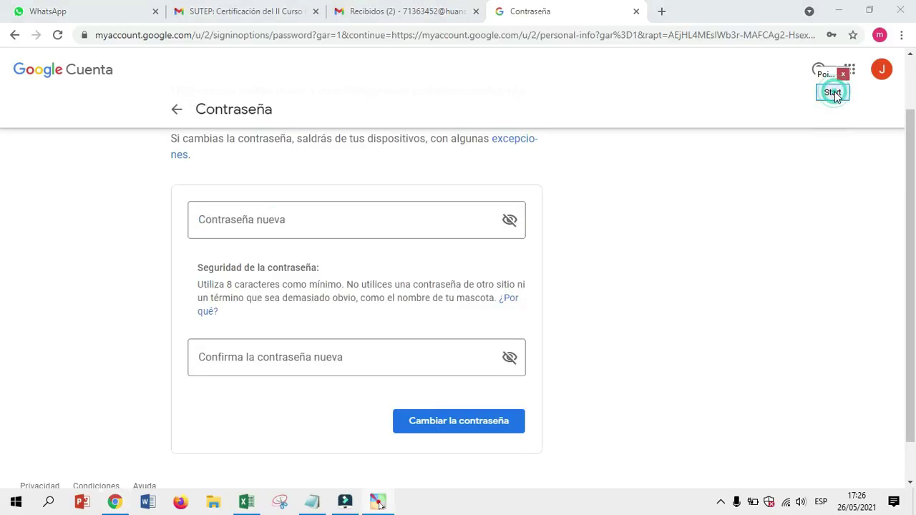
left_click(176, 111)
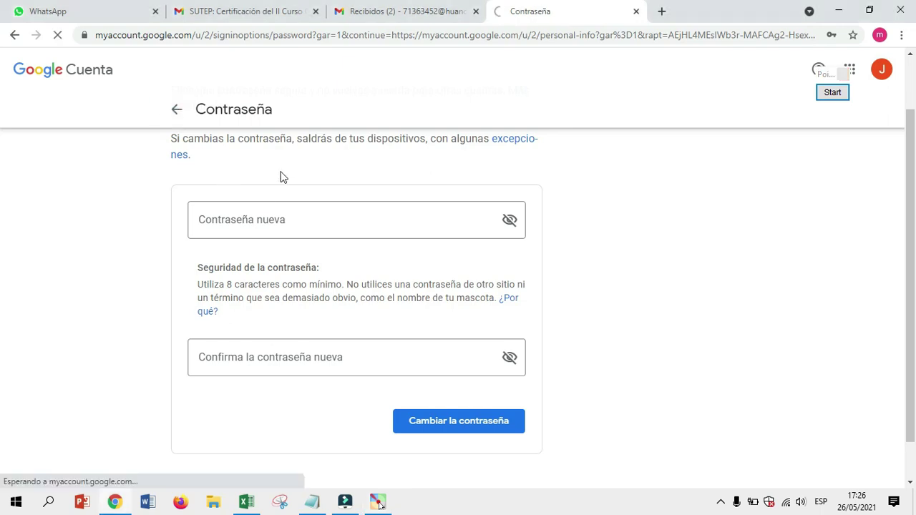